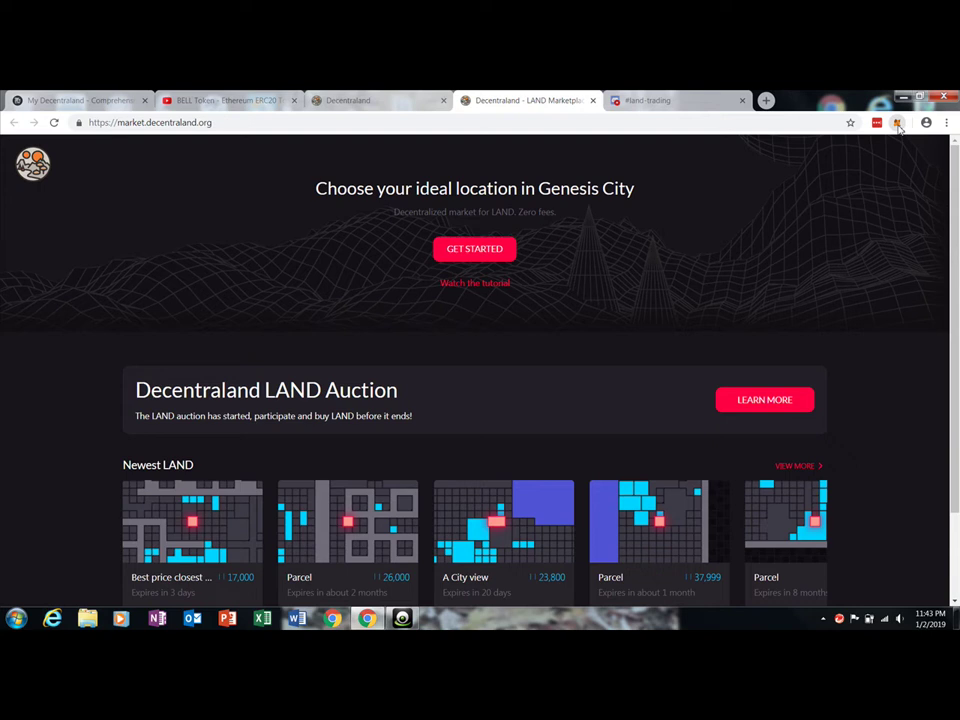
Step: Unlock the MetaMask wallet with the account password
{"action": "left_click", "coordinate": [897, 123]}
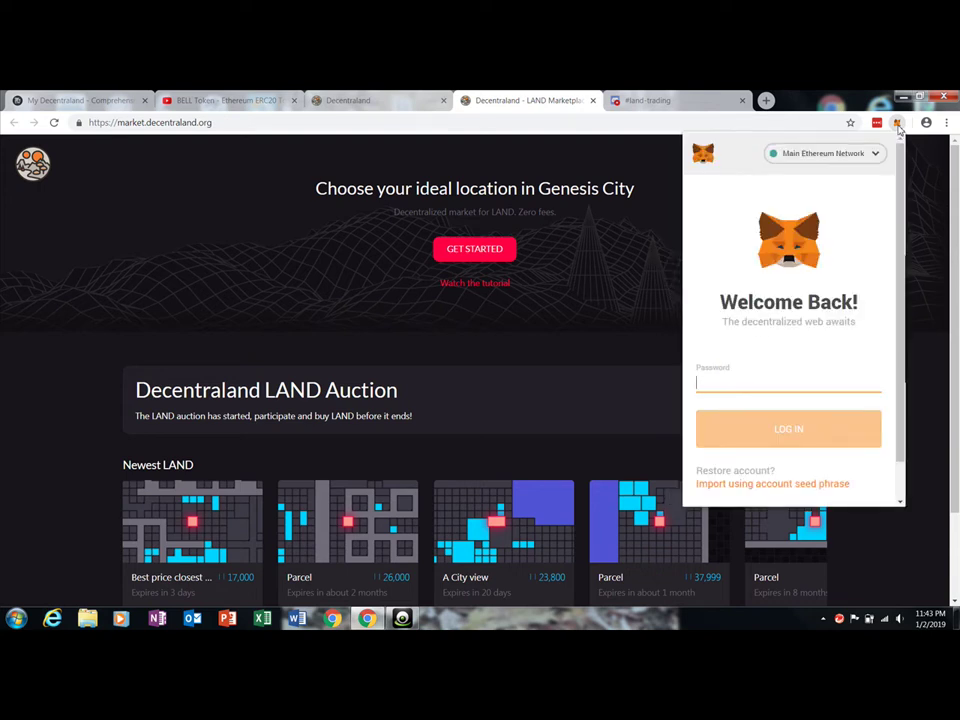
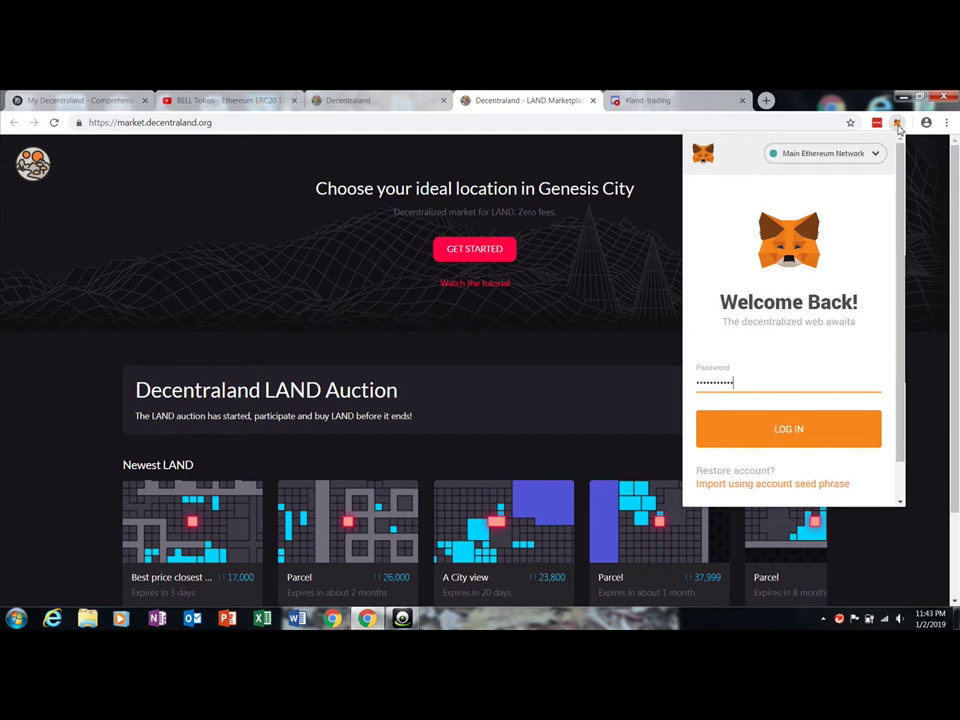
{"action": "key", "text": "Return"}
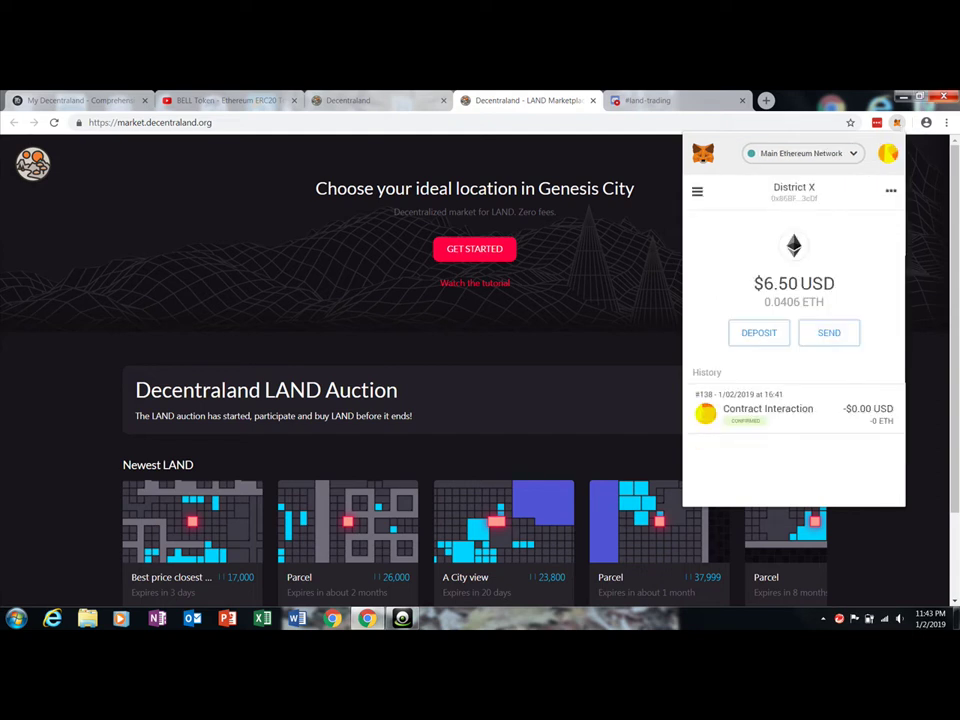
Step: Make Southeast 2 Parcel the active MetaMask account and close the wallet
{"action": "left_click", "coordinate": [887, 156]}
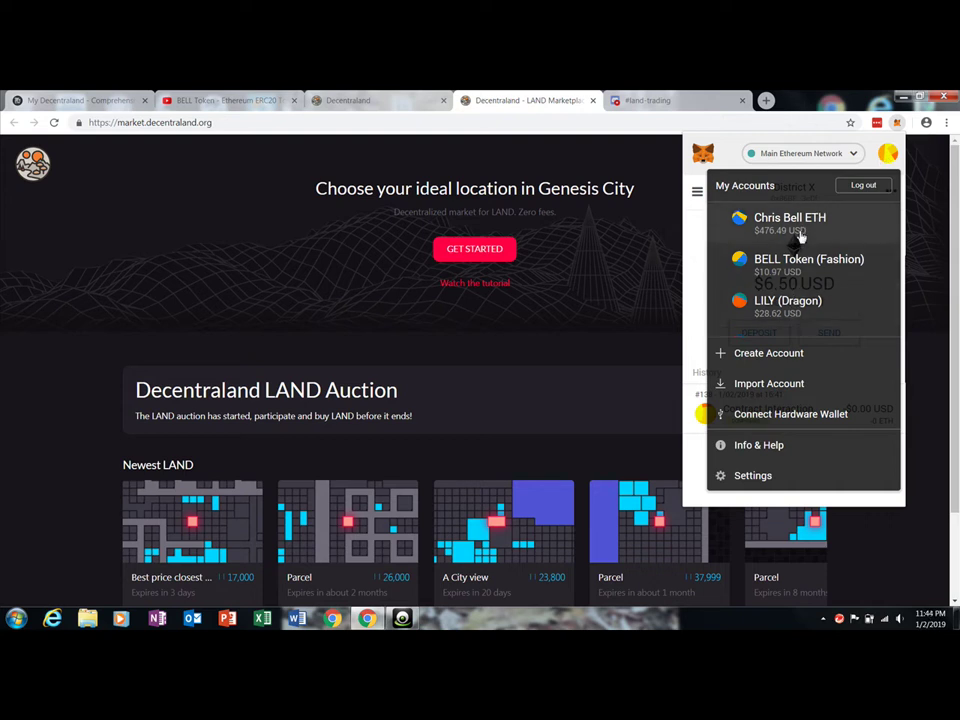
{"action": "mouse_move", "coordinate": [800, 233]}
{"action": "left_mouse_down"}
{"action": "mouse_move", "coordinate": [801, 344]}
{"action": "mouse_move", "coordinate": [797, 325]}
{"action": "left_mouse_up"}
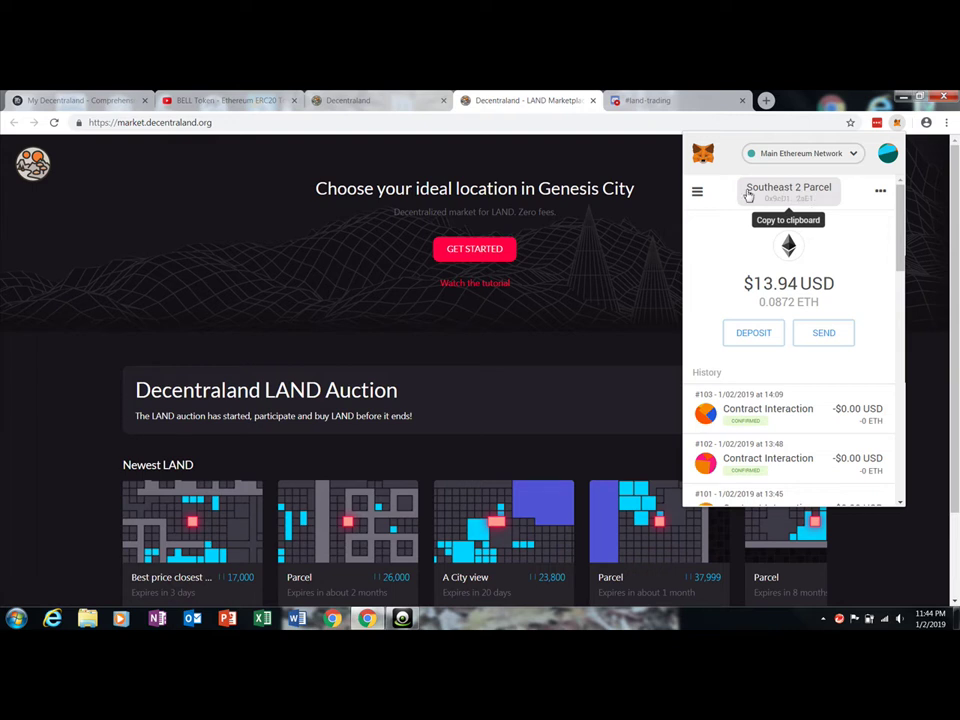
{"action": "left_click", "coordinate": [636, 164]}
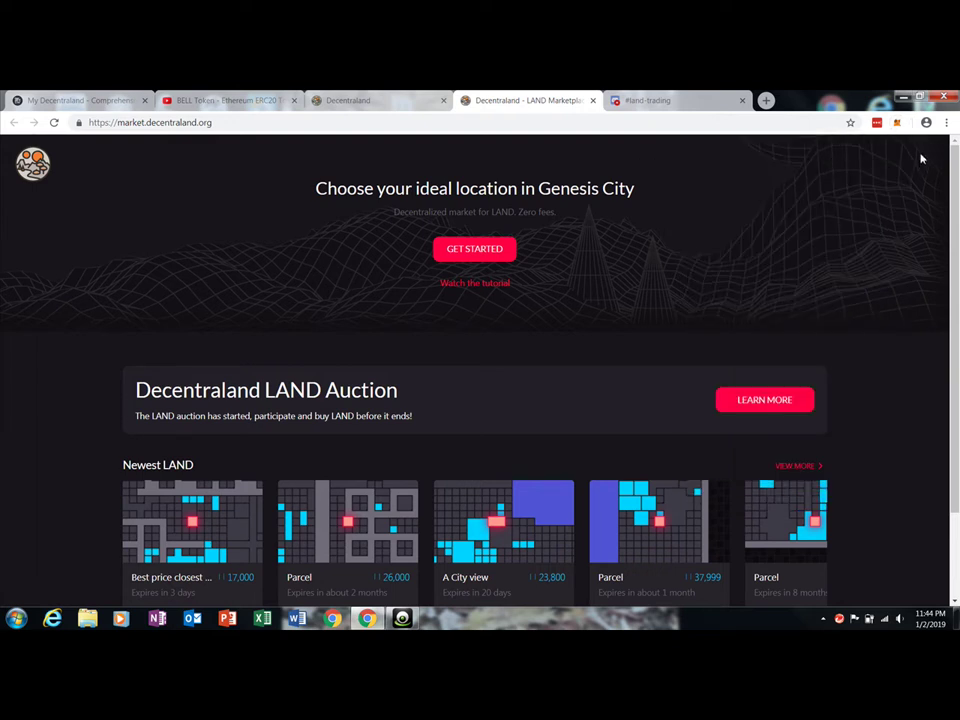
Step: Go from the LAND listings to My Land and open parcel 55, -141, priced at 9,900 MANA
{"action": "left_click", "coordinate": [806, 467]}
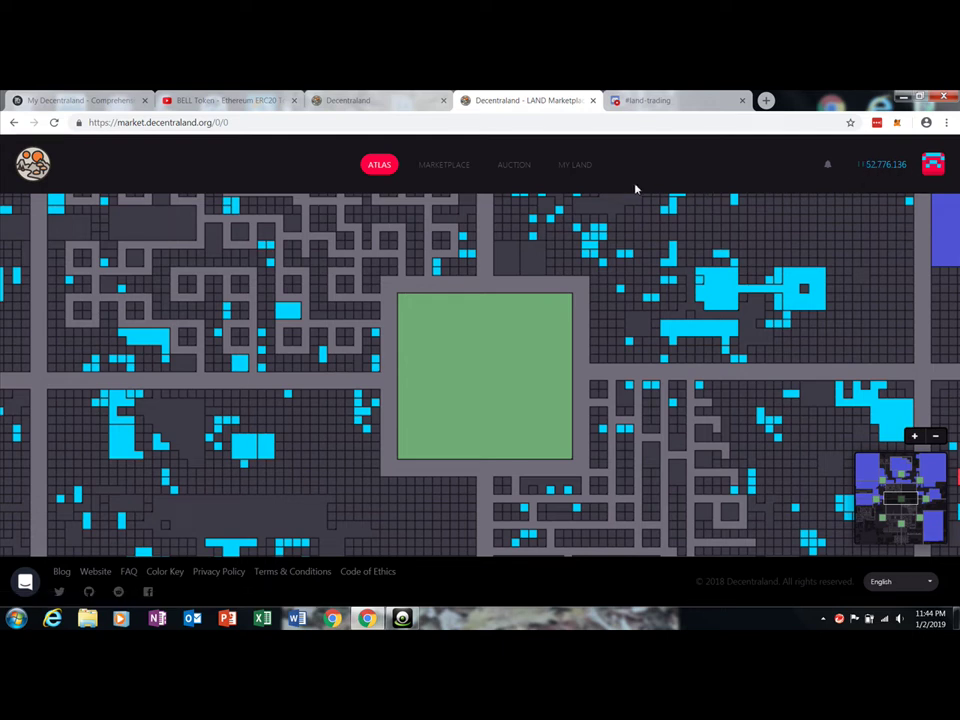
{"action": "left_click", "coordinate": [583, 168]}
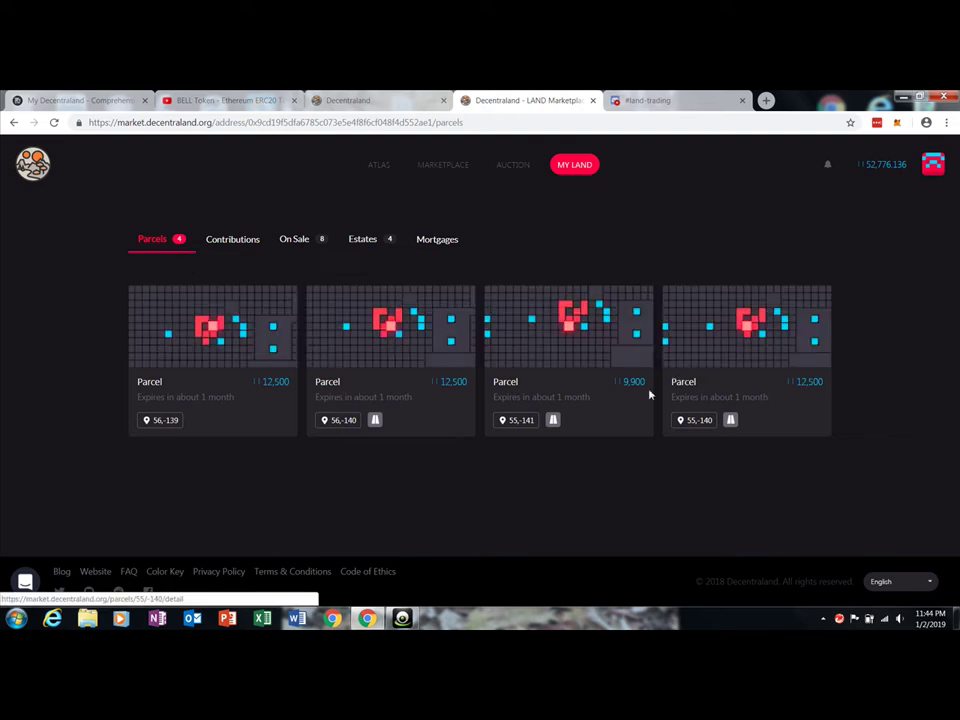
{"action": "left_click", "coordinate": [604, 393]}
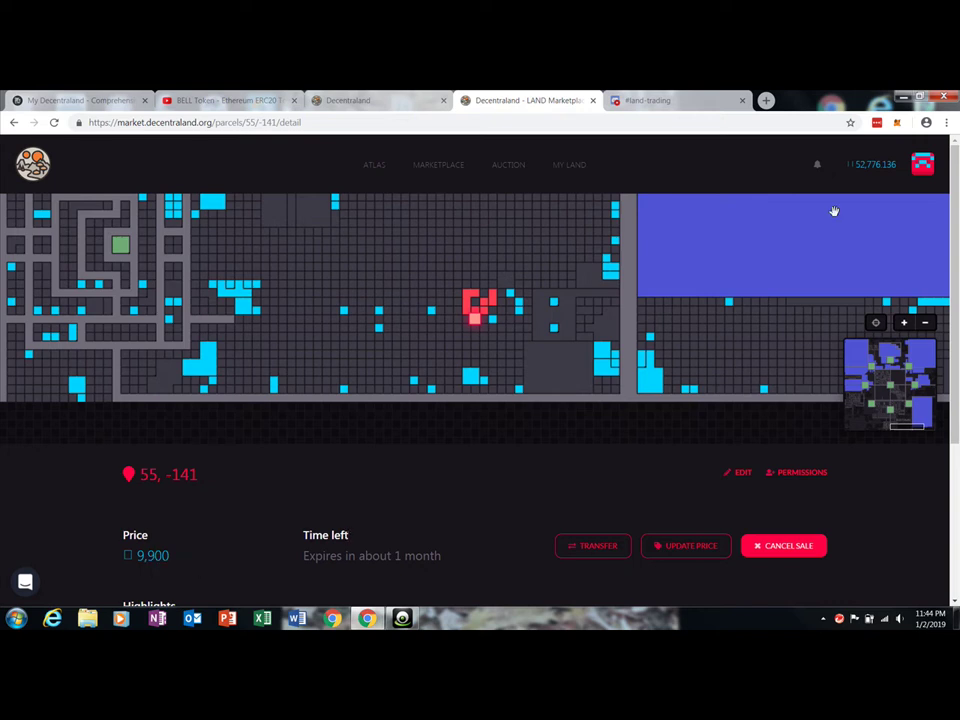
Step: Add a MetaMask account named NEW ETH holding 0 ETH and copy its address
{"action": "left_click", "coordinate": [897, 123]}
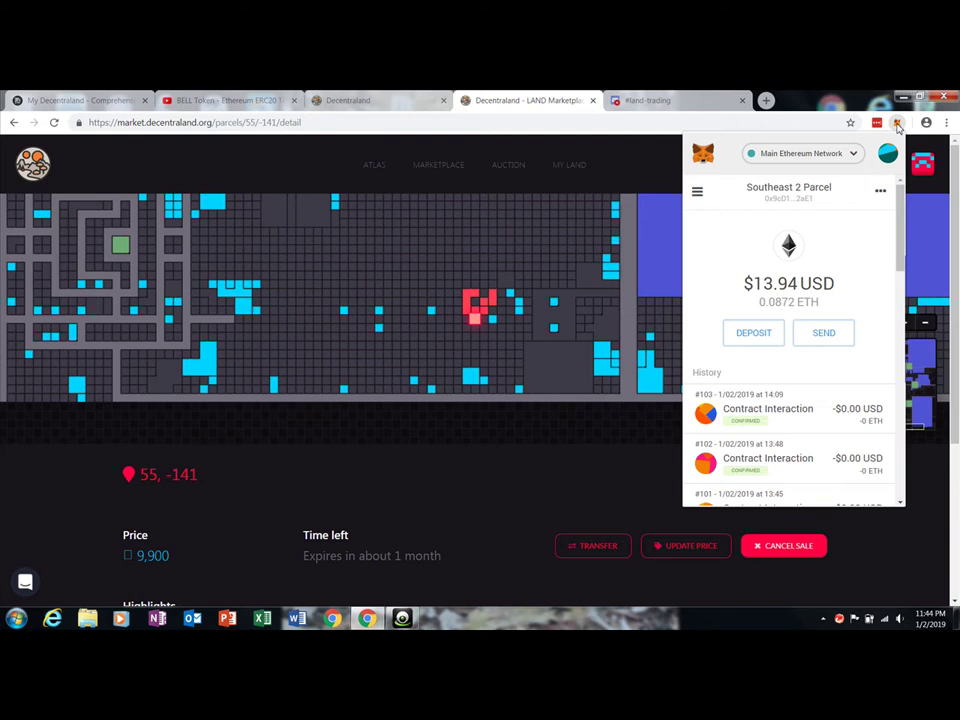
{"action": "left_click", "coordinate": [890, 156]}
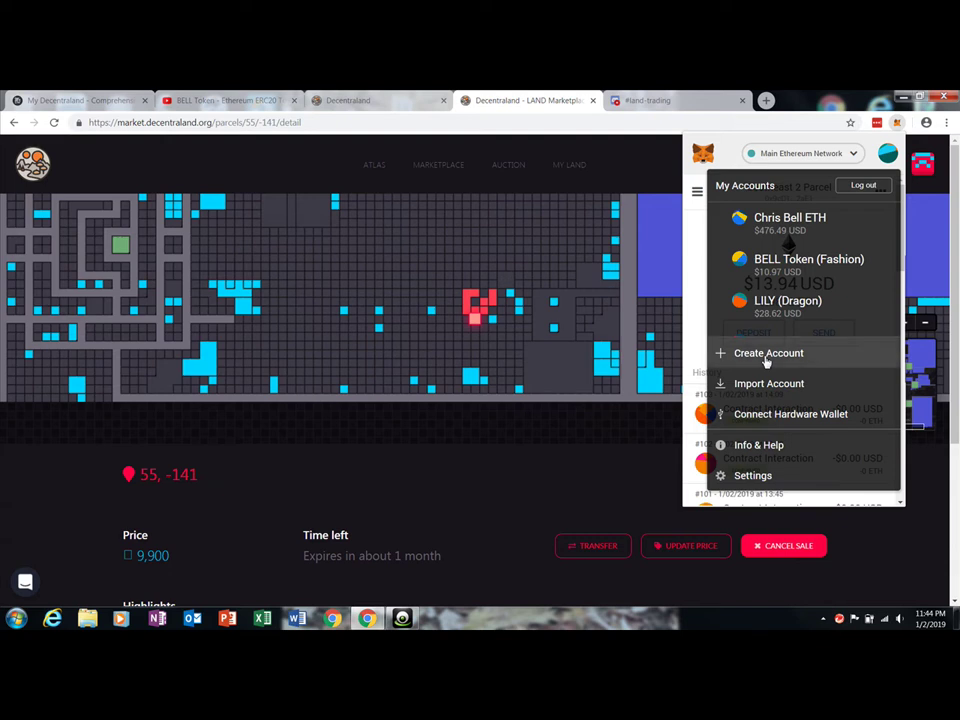
{"action": "left_click", "coordinate": [766, 356]}
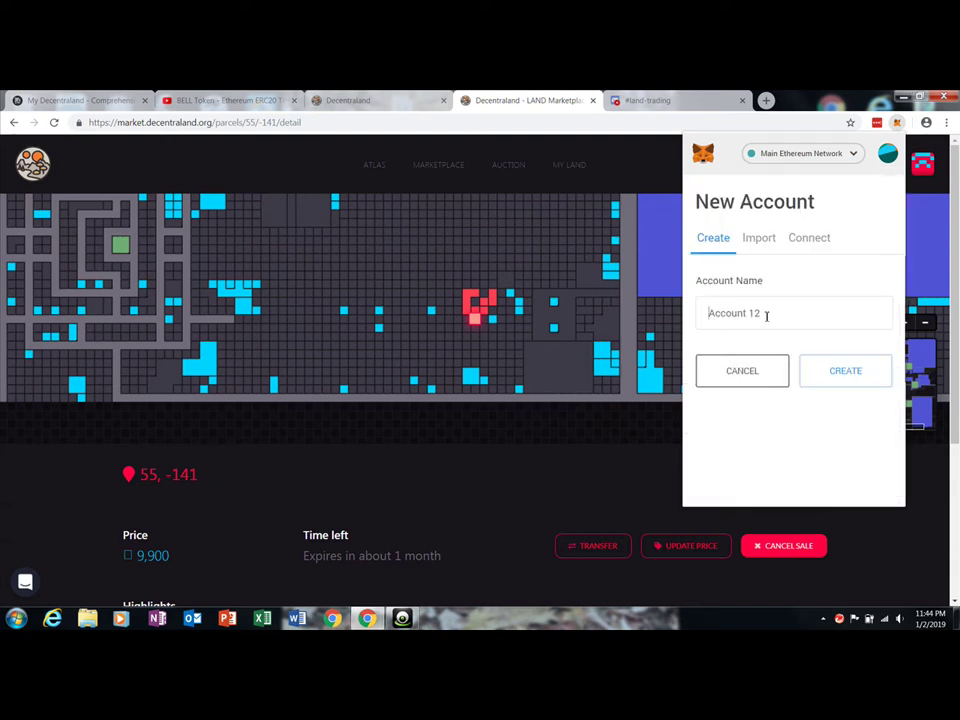
{"action": "type", "text": "NEW ETH"}
{"action": "left_click", "coordinate": [857, 379]}
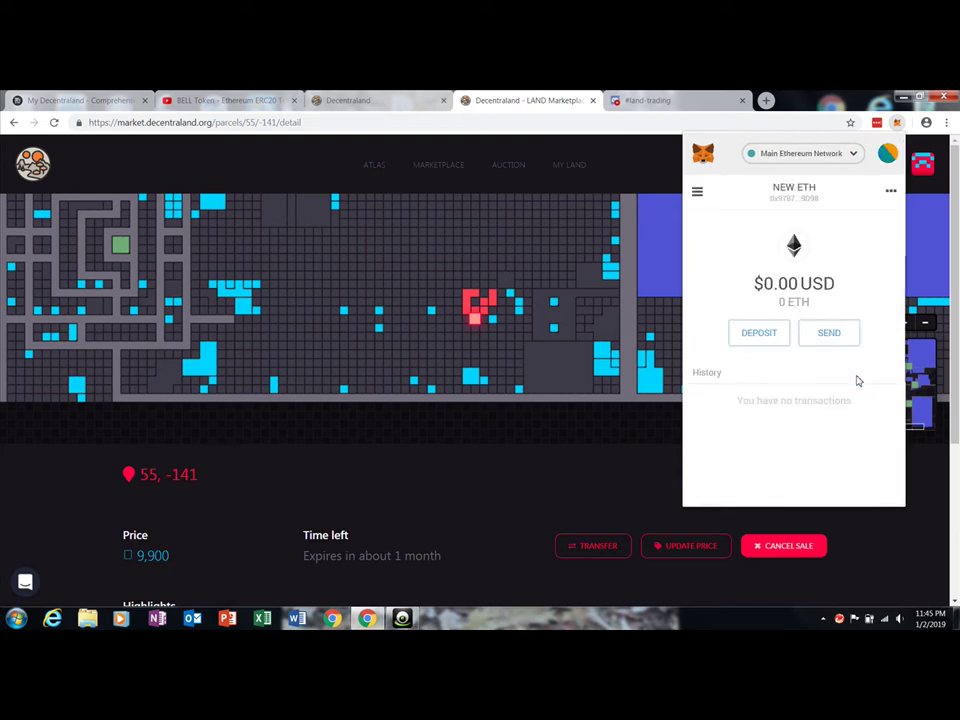
{"action": "left_click", "coordinate": [794, 195]}
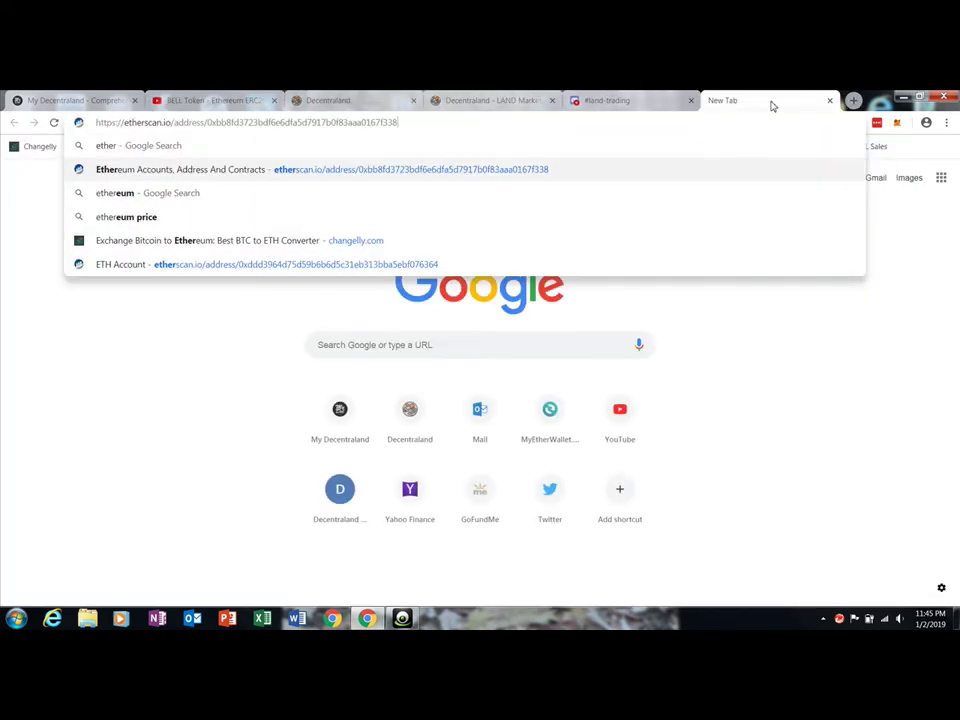
Step: Load the NEW ETH address on Etherscan and confirm 0 Ether and no transactions
{"action": "double_click", "coordinate": [347, 122]}
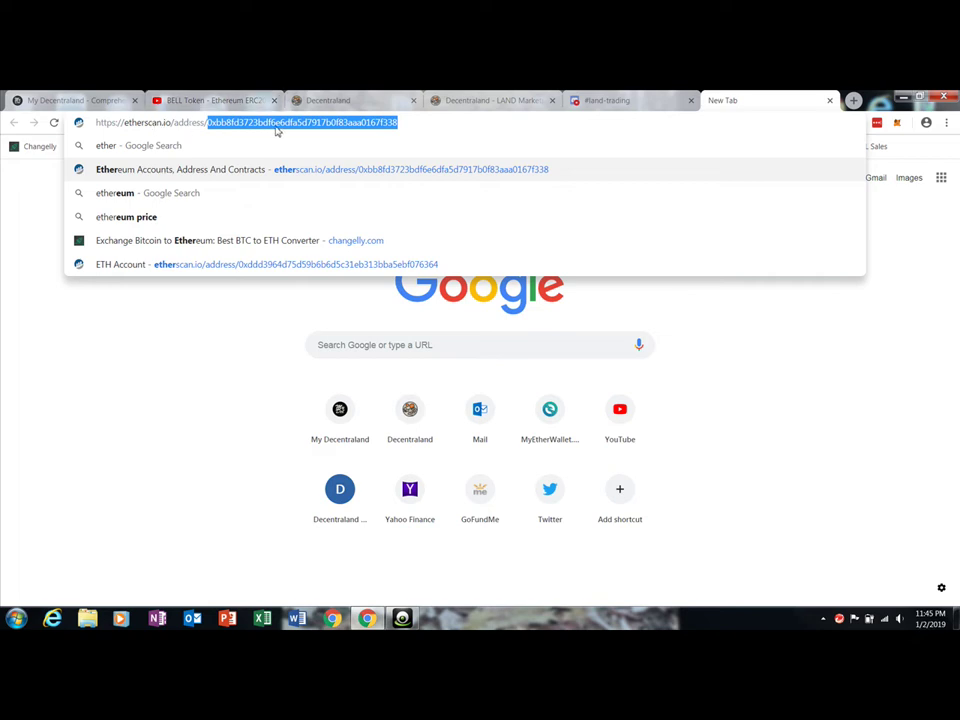
{"action": "key", "text": "ctrl+v"}
{"action": "key", "text": "Return"}
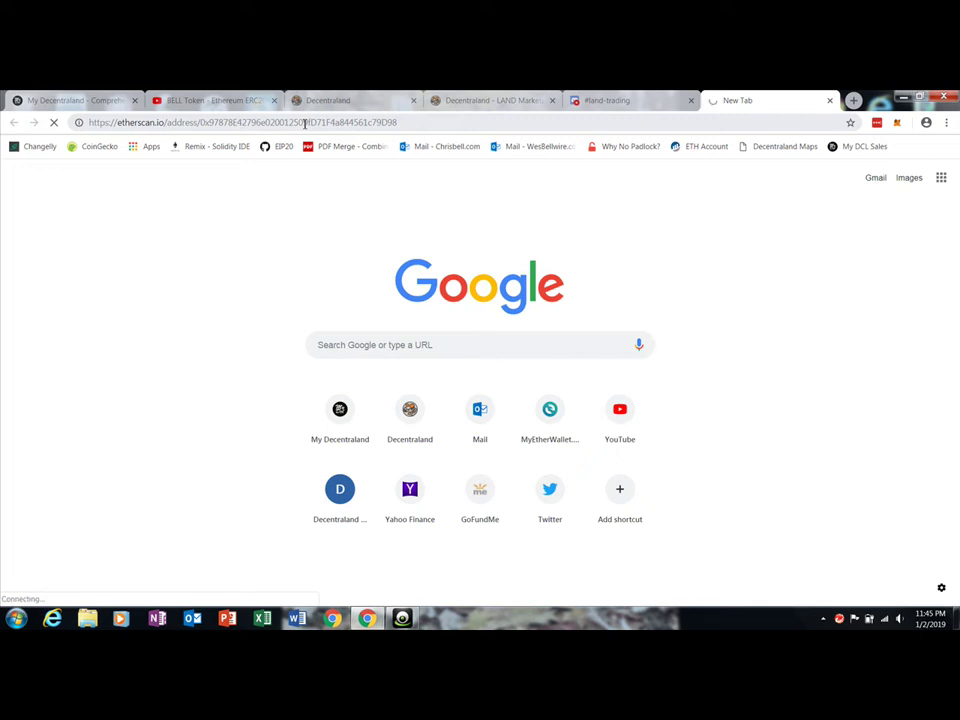
{"action": "mouse_move", "coordinate": [800, 175]}
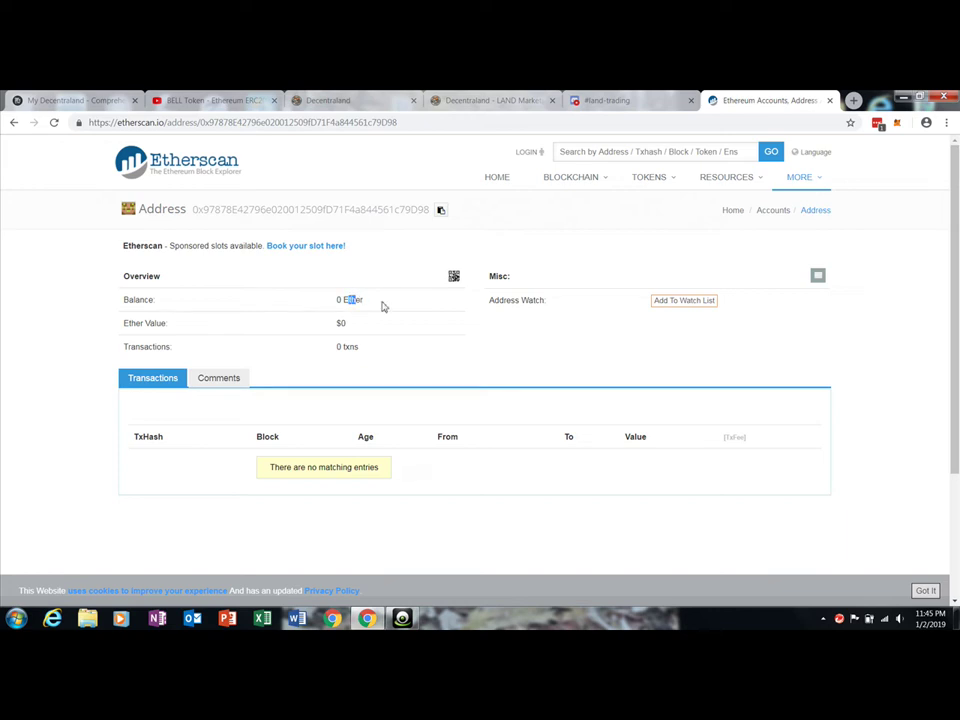
{"action": "mouse_move", "coordinate": [381, 306]}
{"action": "left_mouse_down"}
{"action": "mouse_move", "coordinate": [321, 313]}
{"action": "mouse_move", "coordinate": [321, 333]}
{"action": "mouse_move", "coordinate": [362, 351]}
{"action": "mouse_move", "coordinate": [331, 355]}
{"action": "left_mouse_up"}
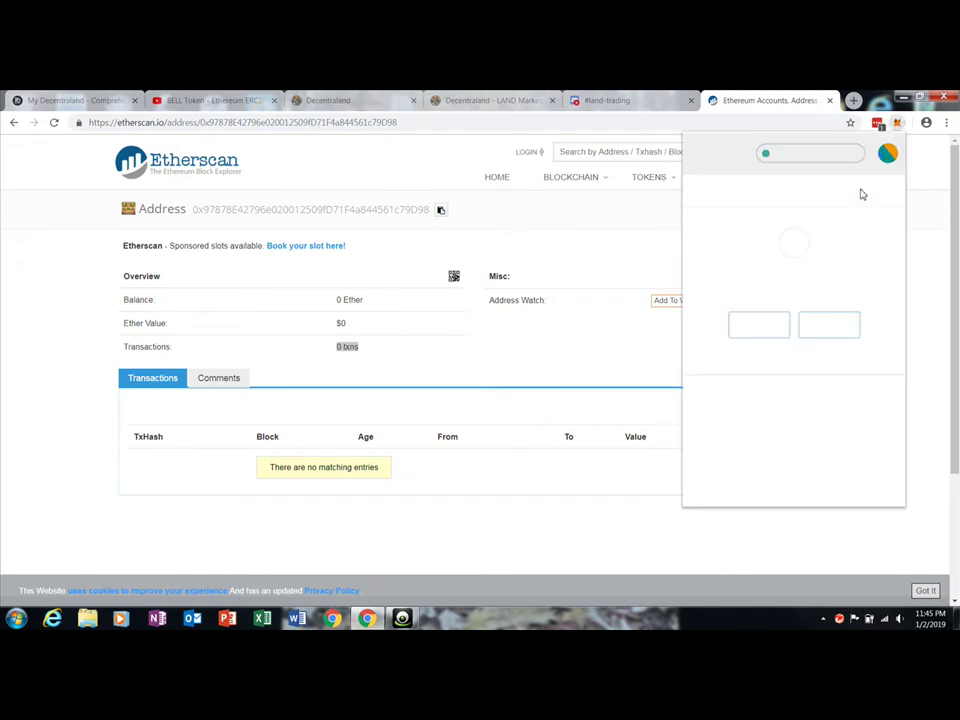
Step: Switch MetaMask to the funded main account and copy its address
{"action": "left_click", "coordinate": [887, 156]}
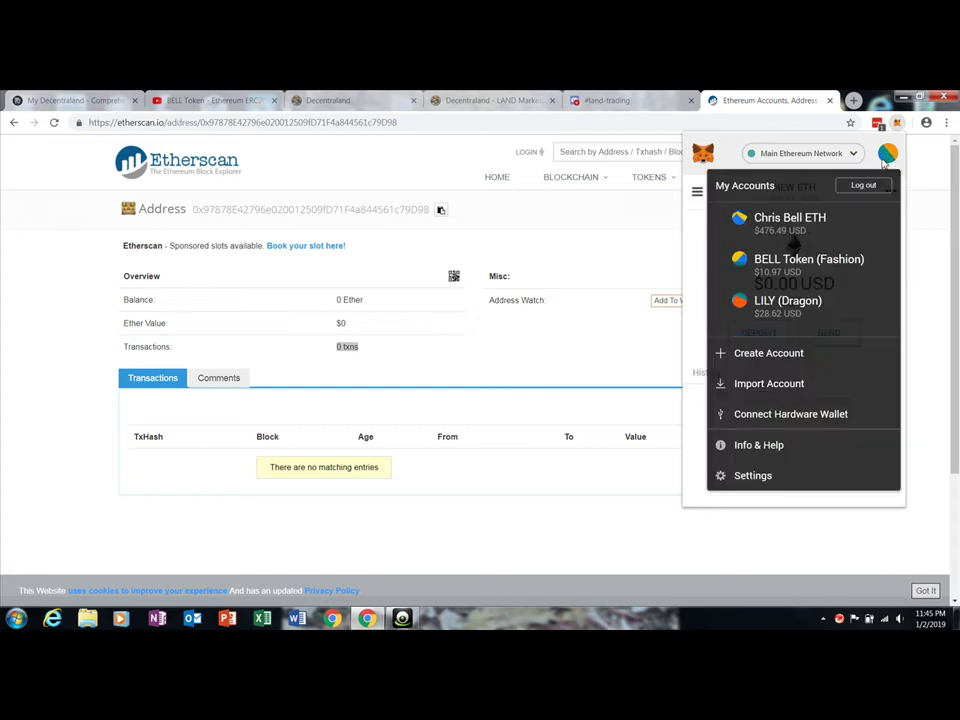
{"action": "left_click", "coordinate": [778, 290]}
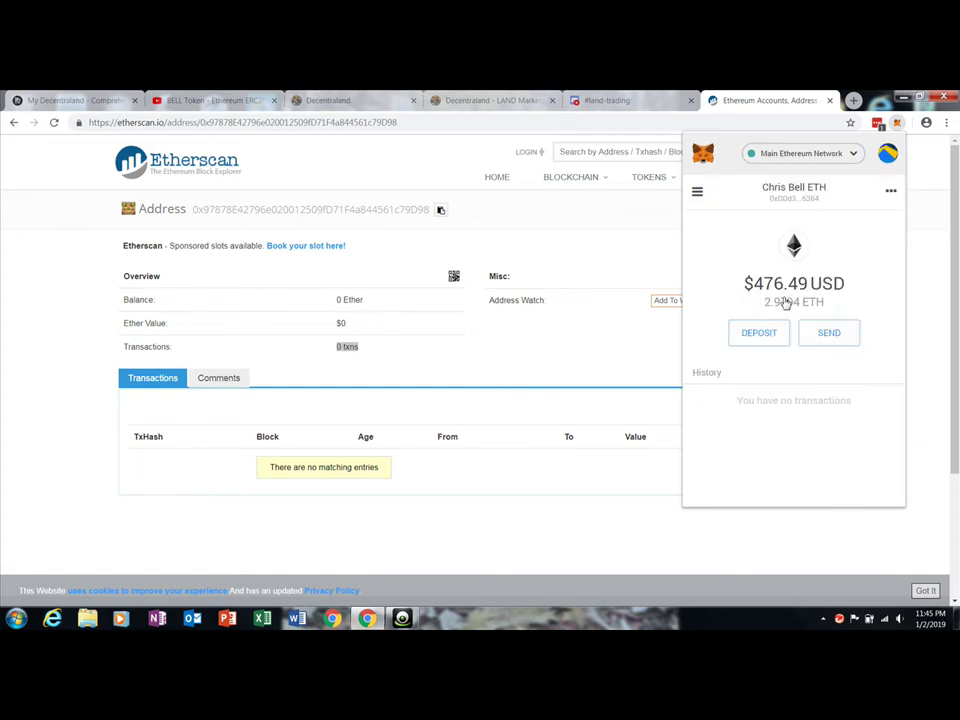
{"action": "left_click", "coordinate": [787, 199]}
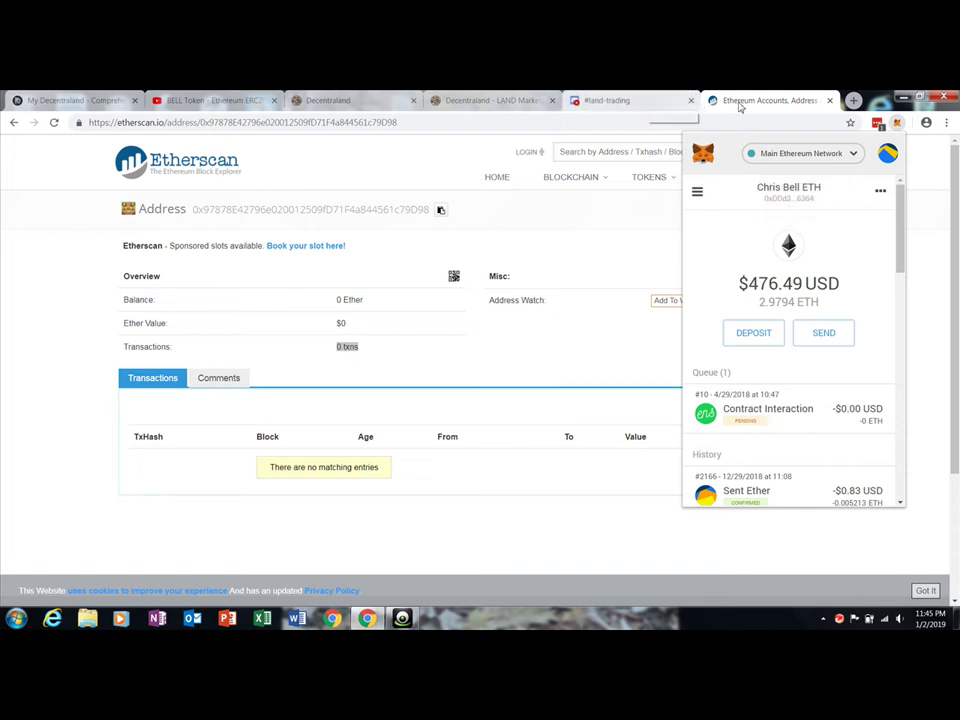
{"action": "left_click", "coordinate": [739, 102]}
Step: Load the main address on Etherscan, showing 2.9793 Ether ($466.06) and its 13 tokens
{"action": "double_click", "coordinate": [386, 123]}
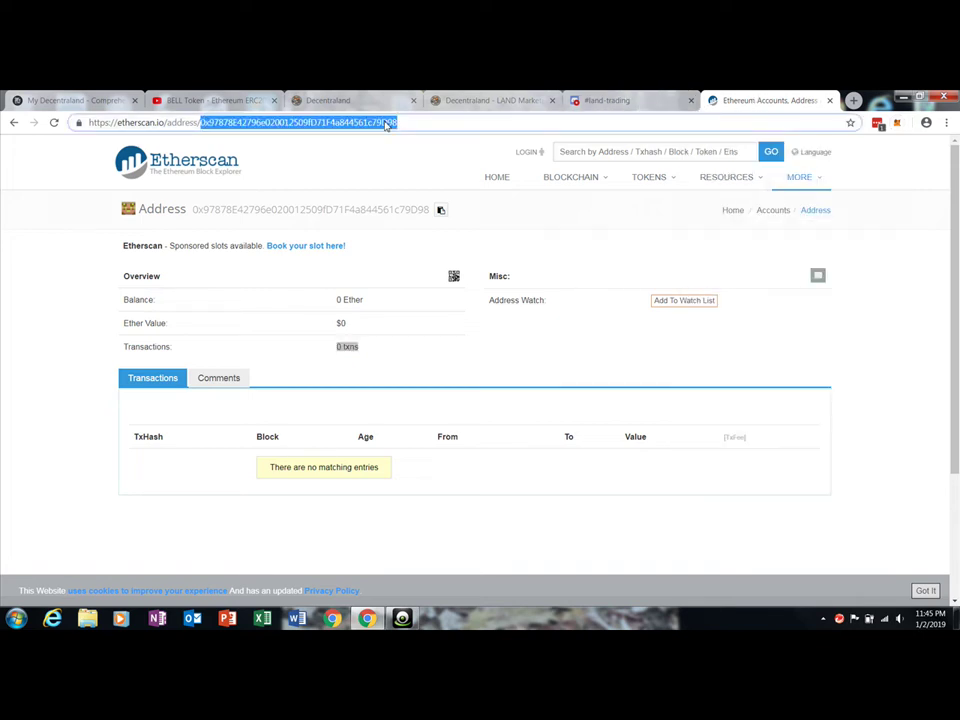
{"action": "key", "text": "ctrl+v"}
{"action": "key", "text": "Return"}
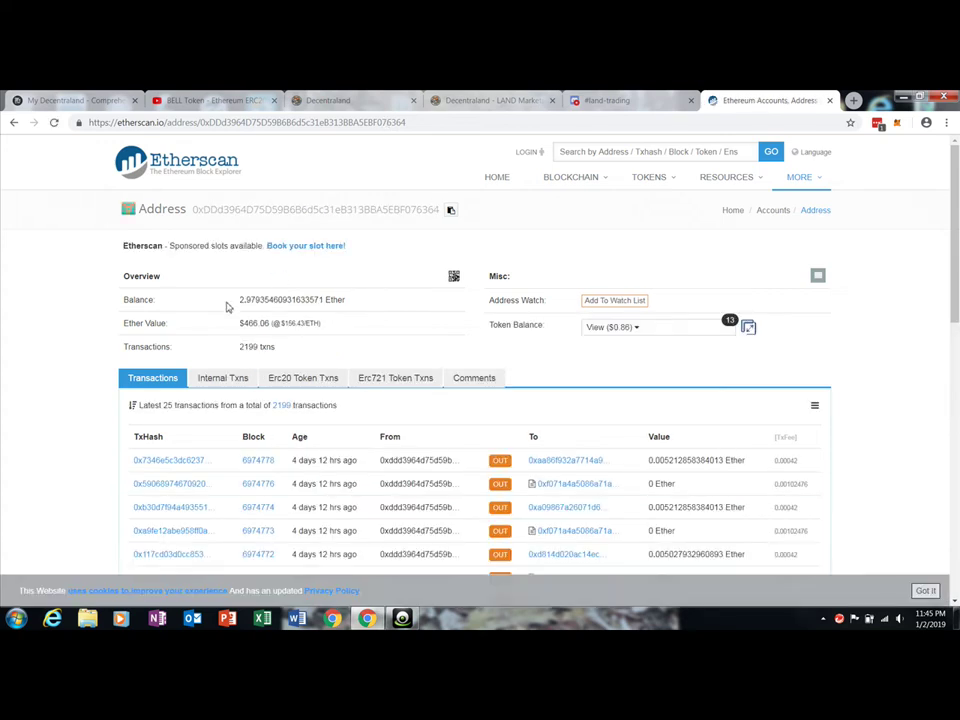
{"action": "left_click_drag", "start_coordinate": [240, 301], "coordinate": [310, 304]}
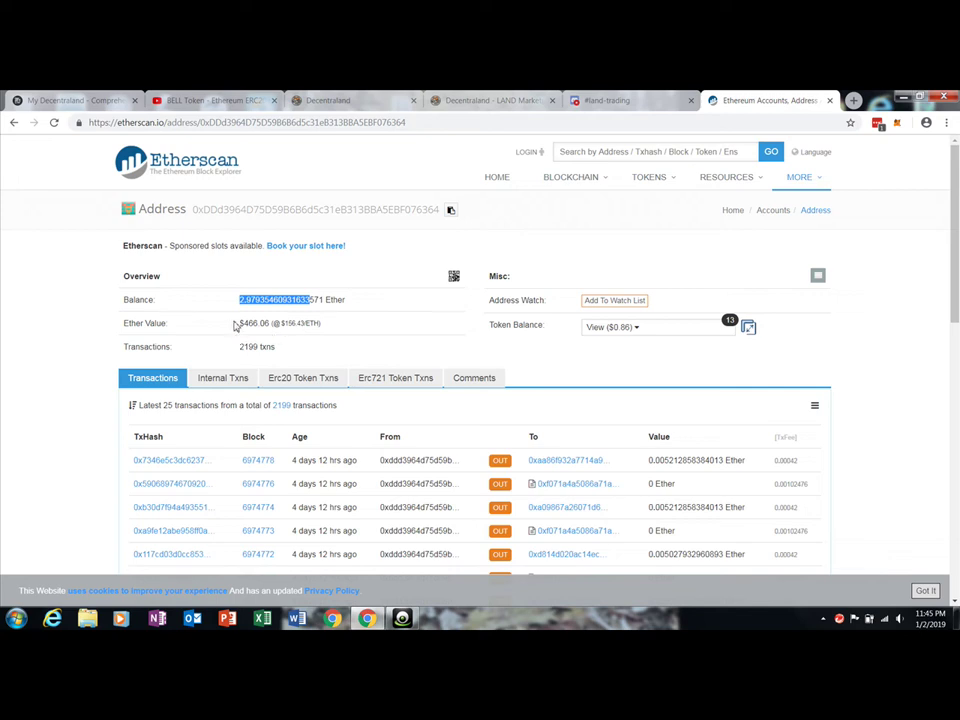
{"action": "left_click_drag", "start_coordinate": [238, 323], "coordinate": [287, 324]}
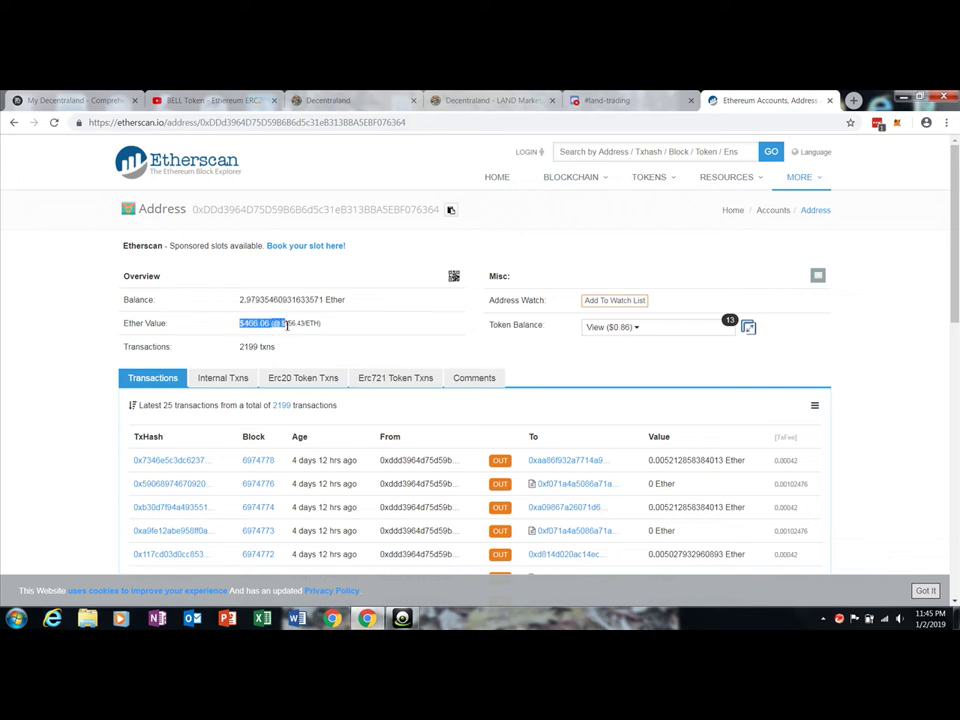
{"action": "left_click", "coordinate": [649, 333]}
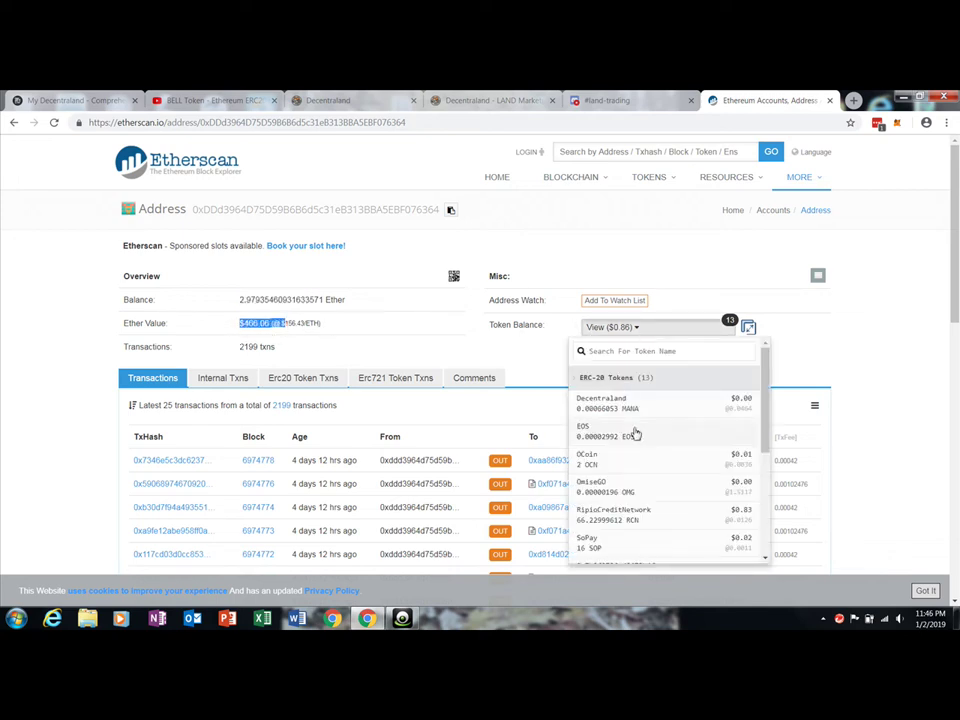
{"action": "mouse_move", "coordinate": [770, 390]}
{"action": "left_mouse_down"}
{"action": "mouse_move", "coordinate": [770, 478]}
{"action": "mouse_move", "coordinate": [765, 394]}
{"action": "left_mouse_up"}
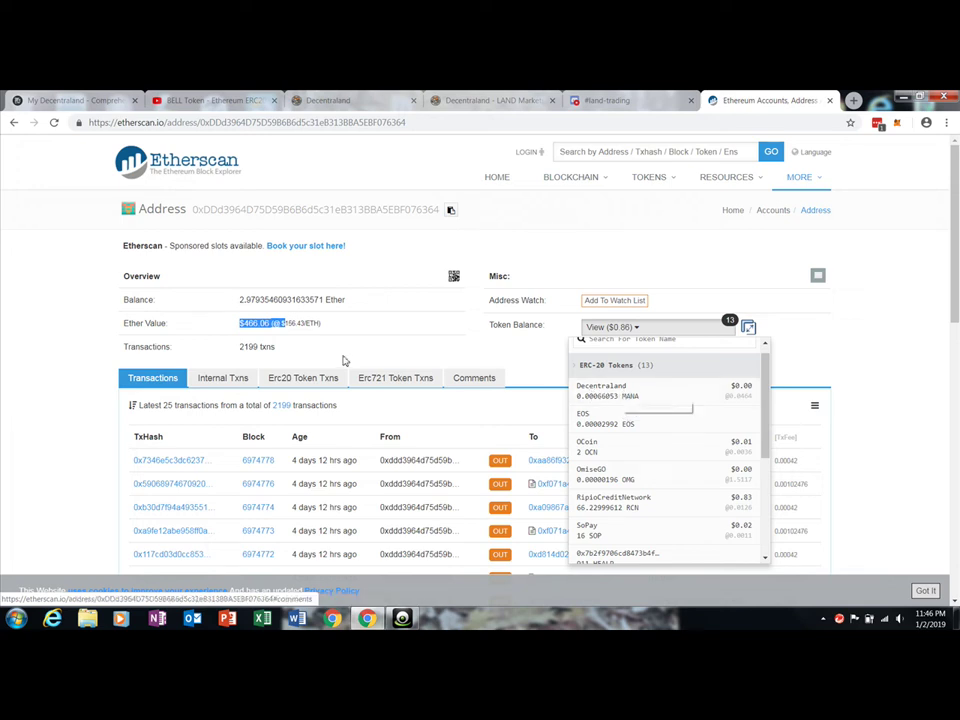
{"action": "left_click_drag", "start_coordinate": [240, 300], "coordinate": [288, 300]}
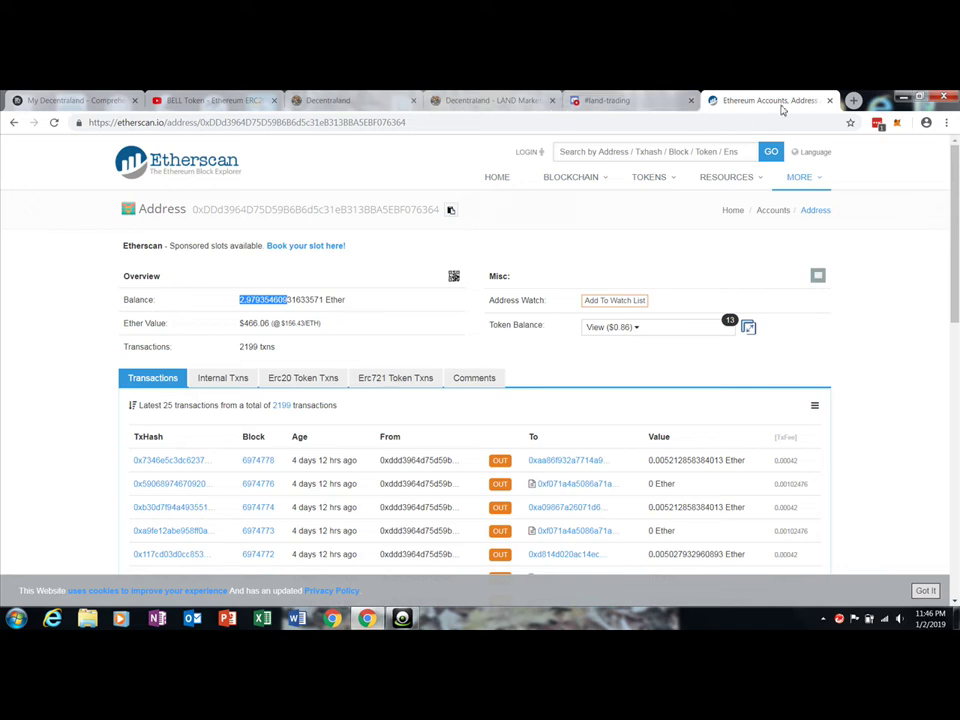
Step: Switch MetaMask to the NEW ETH account and copy its address
{"action": "left_click", "coordinate": [897, 125]}
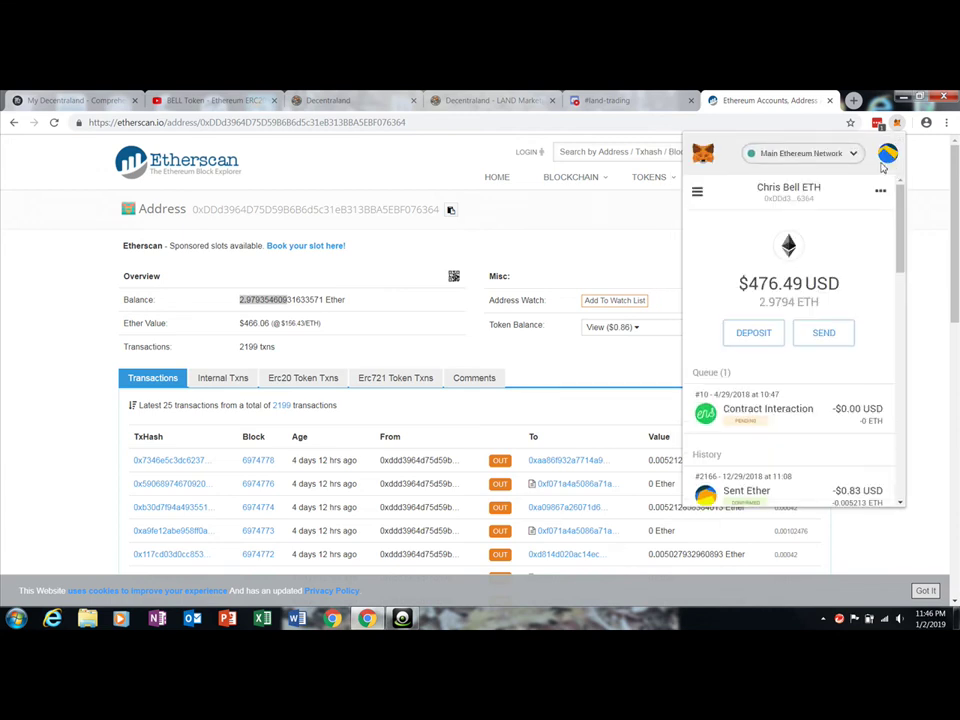
{"action": "left_click", "coordinate": [888, 155]}
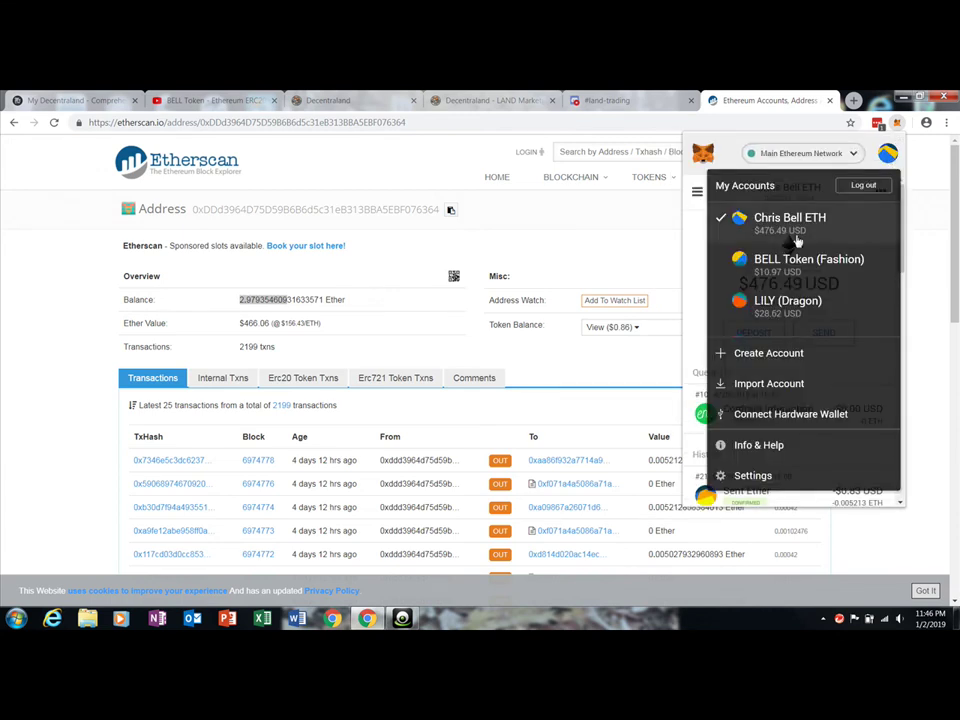
{"action": "mouse_move", "coordinate": [790, 250]}
{"action": "left_mouse_down"}
{"action": "mouse_move", "coordinate": [789, 396]}
{"action": "mouse_move", "coordinate": [800, 342]}
{"action": "left_mouse_up"}
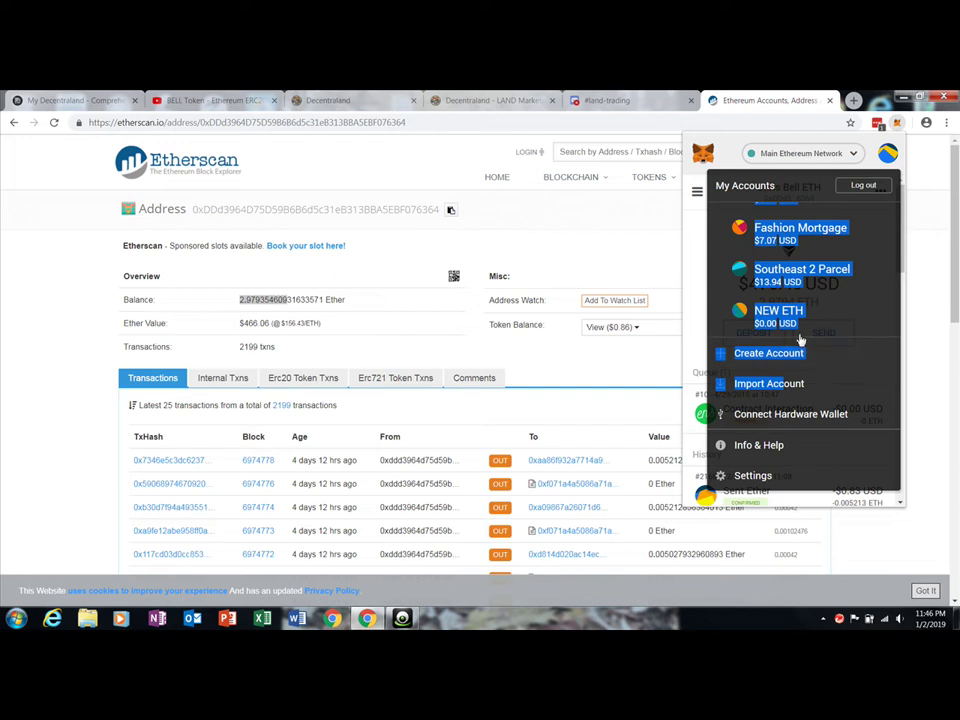
{"action": "left_click", "coordinate": [788, 281]}
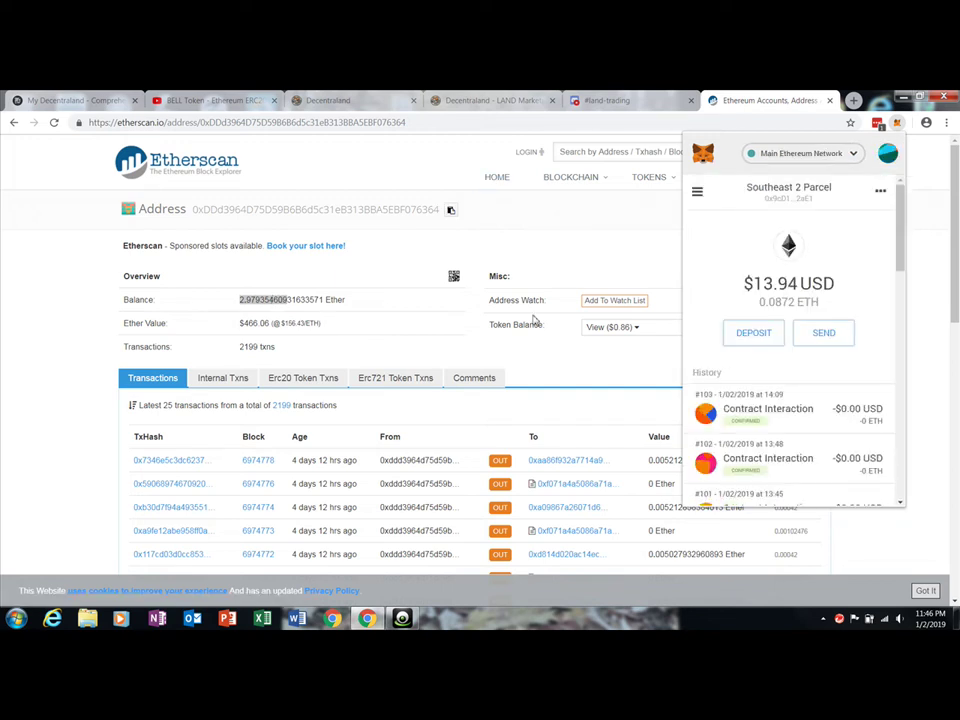
{"action": "left_click", "coordinate": [888, 157]}
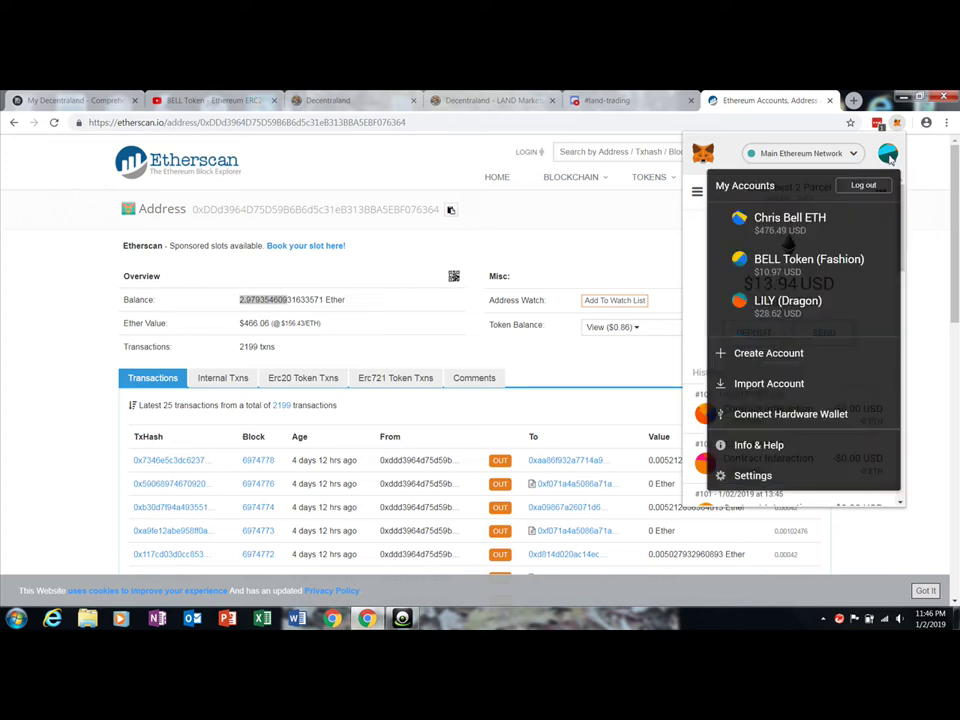
{"action": "left_click_drag", "start_coordinate": [816, 262], "coordinate": [795, 355]}
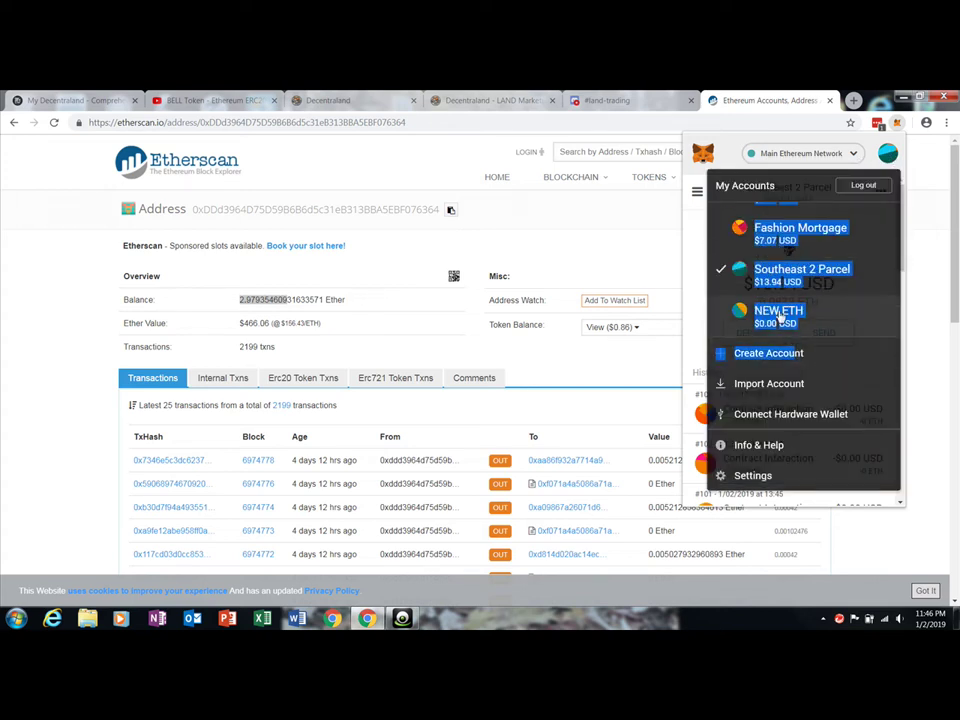
{"action": "left_click", "coordinate": [780, 313]}
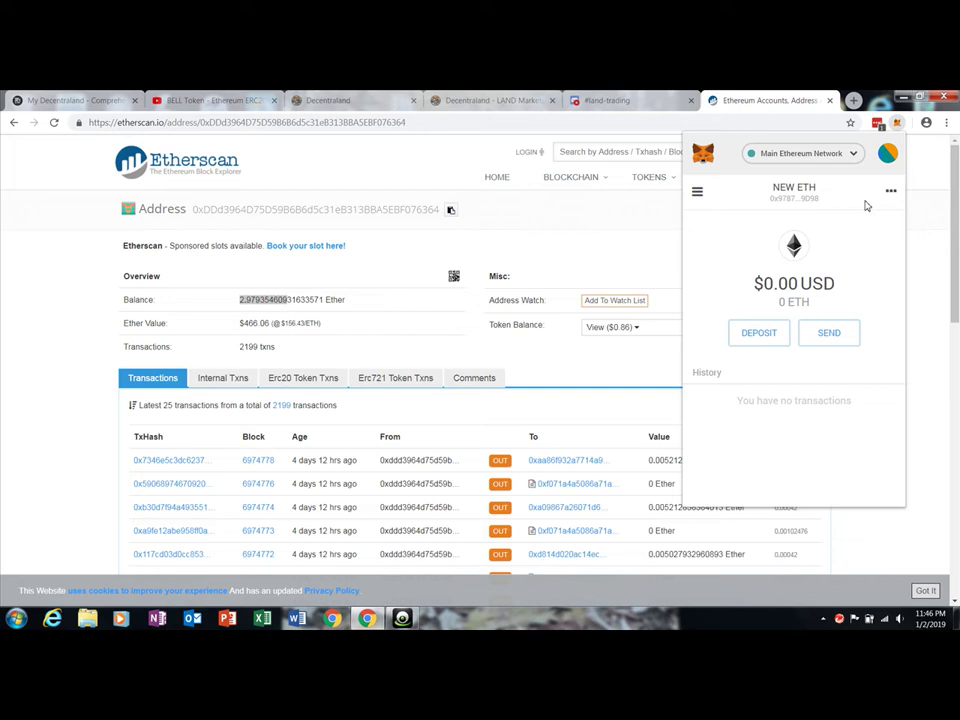
{"action": "left_click", "coordinate": [798, 199]}
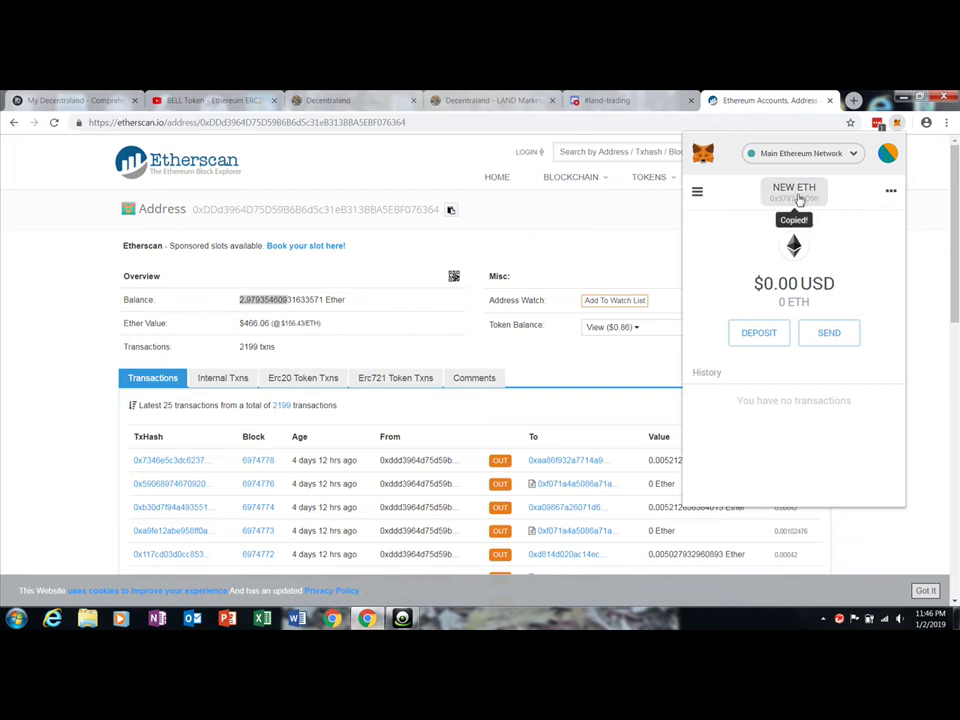
Step: Return to Southeast 2 Parcel and show its 0.0872 ETH and 52776.136 MANA balances
{"action": "left_click", "coordinate": [884, 155]}
{"action": "left_click_drag", "start_coordinate": [795, 235], "coordinate": [790, 345]}
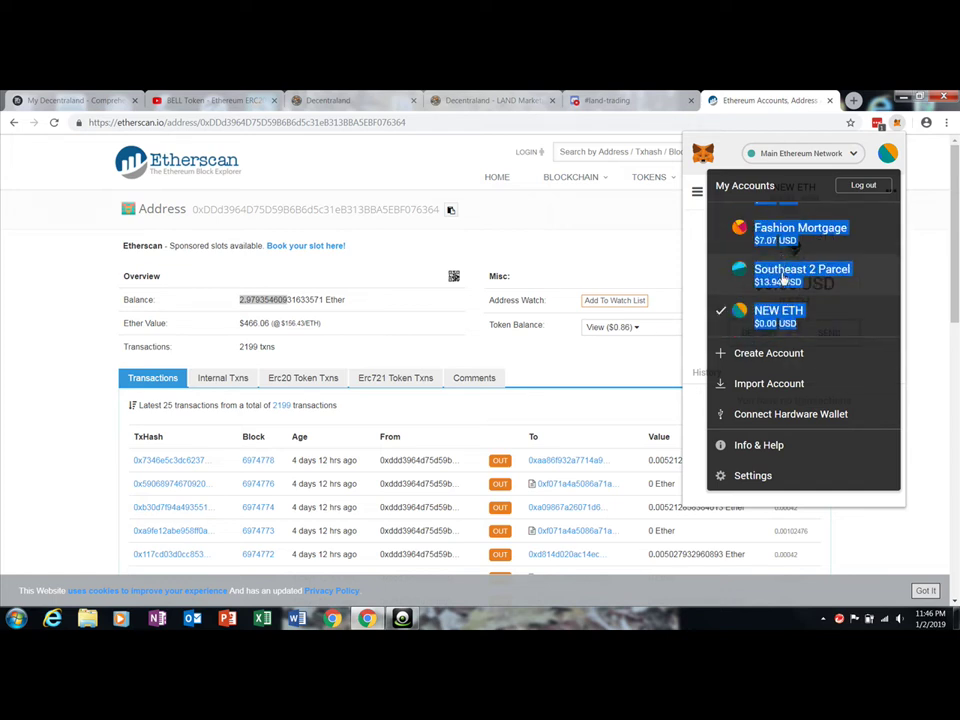
{"action": "left_click", "coordinate": [784, 281]}
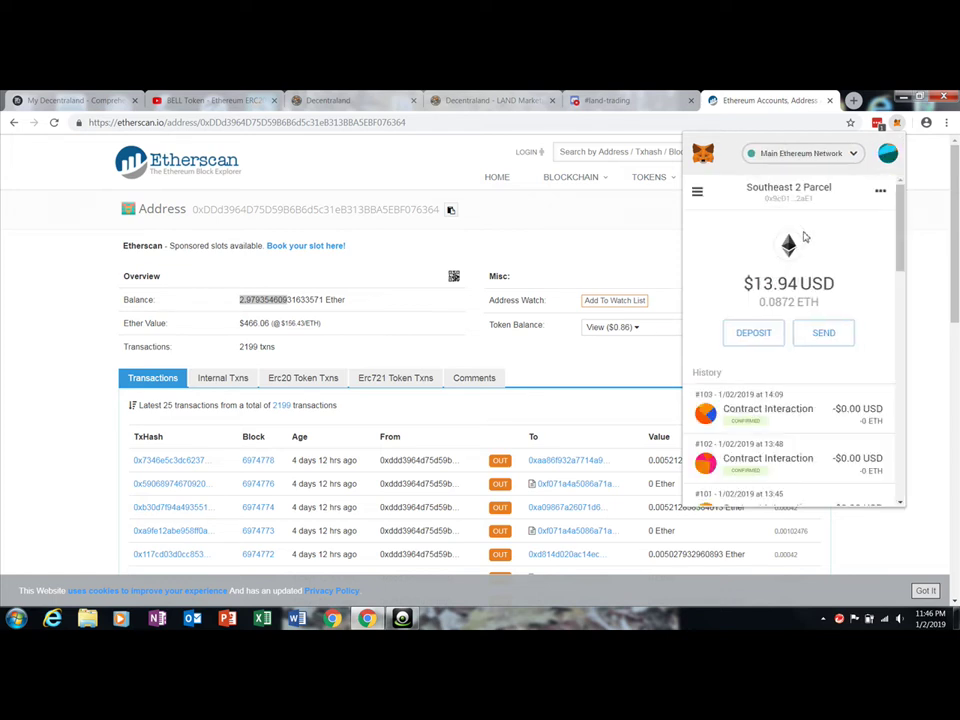
{"action": "left_click", "coordinate": [697, 195]}
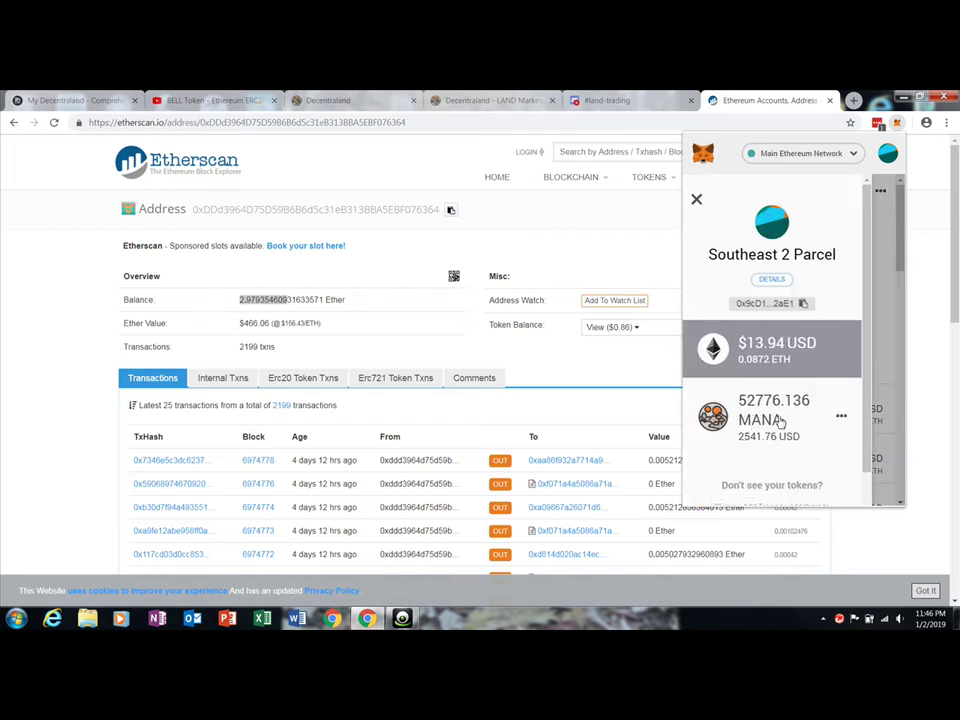
Step: Send 9900 MANA from Southeast 2 Parcel to the NEW ETH address and confirm it
{"action": "left_click", "coordinate": [749, 420]}
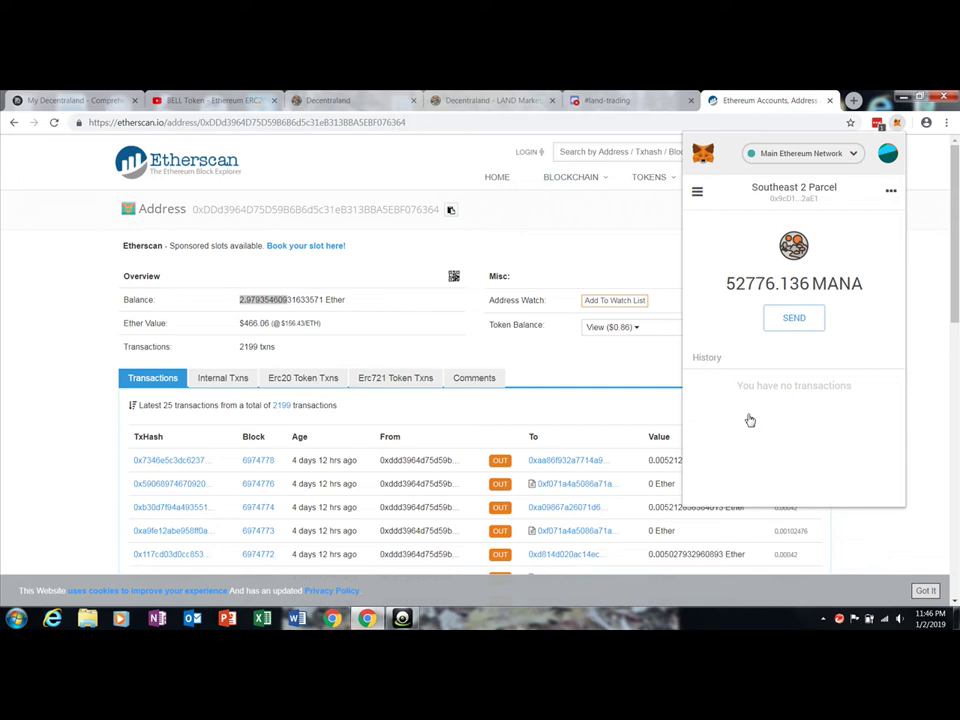
{"action": "left_click", "coordinate": [790, 322]}
{"action": "left_click", "coordinate": [797, 330]}
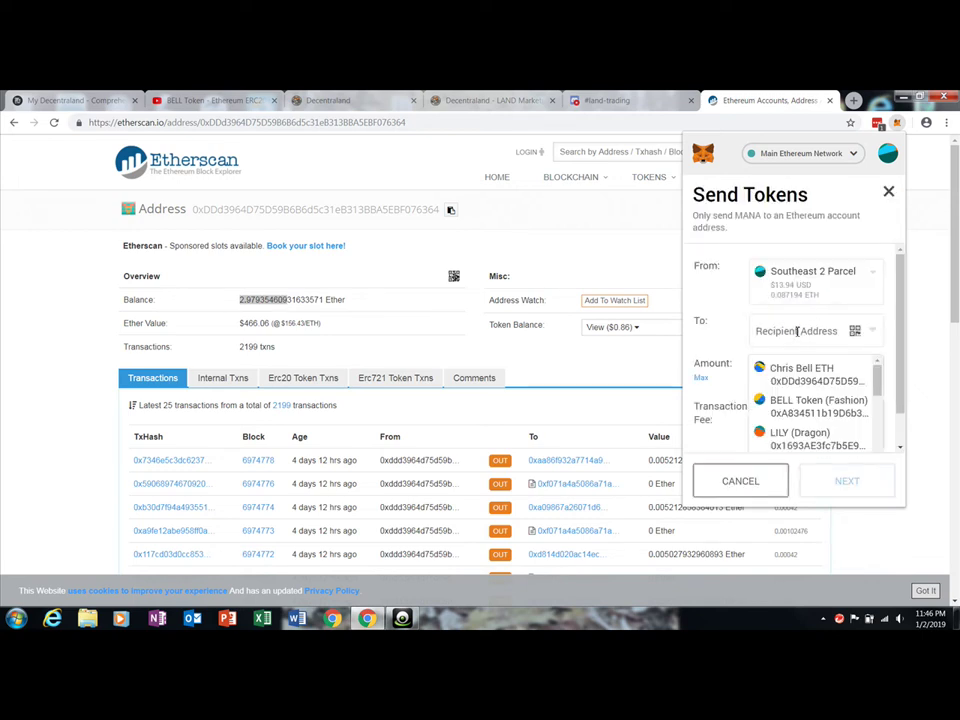
{"action": "key", "text": "ctrl+v"}
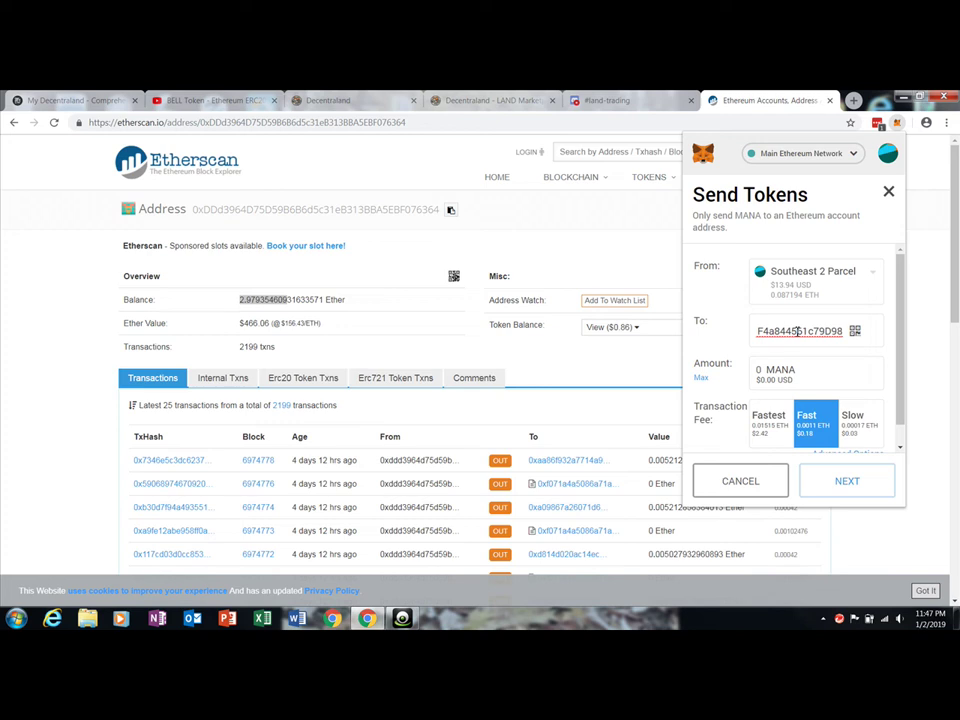
{"action": "left_click", "coordinate": [797, 372]}
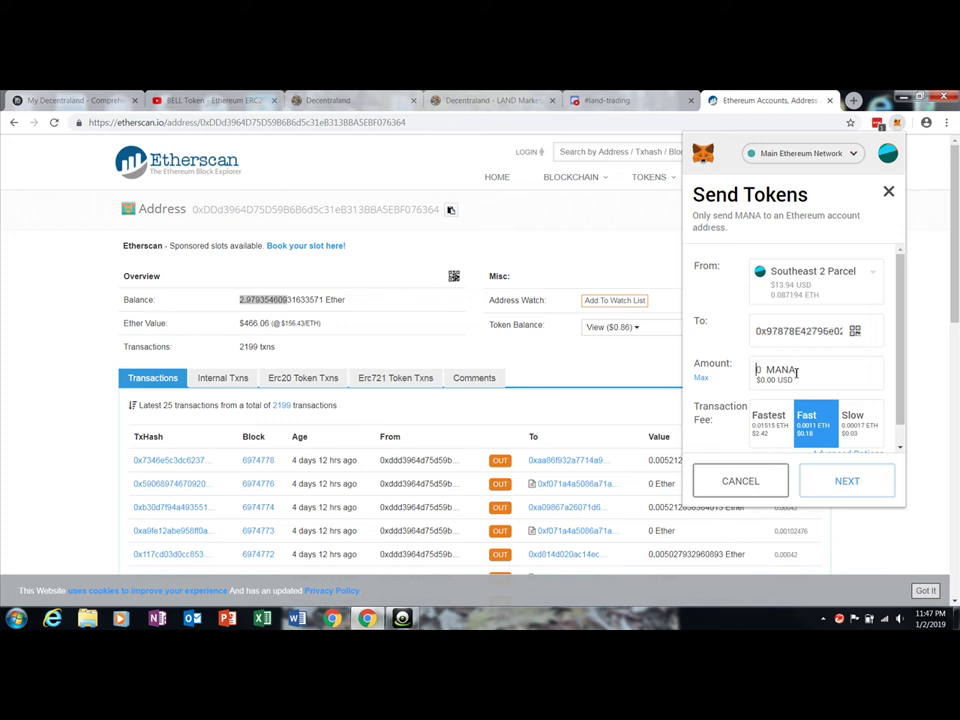
{"action": "type", "text": "900"}
{"action": "left_click", "coordinate": [854, 486]}
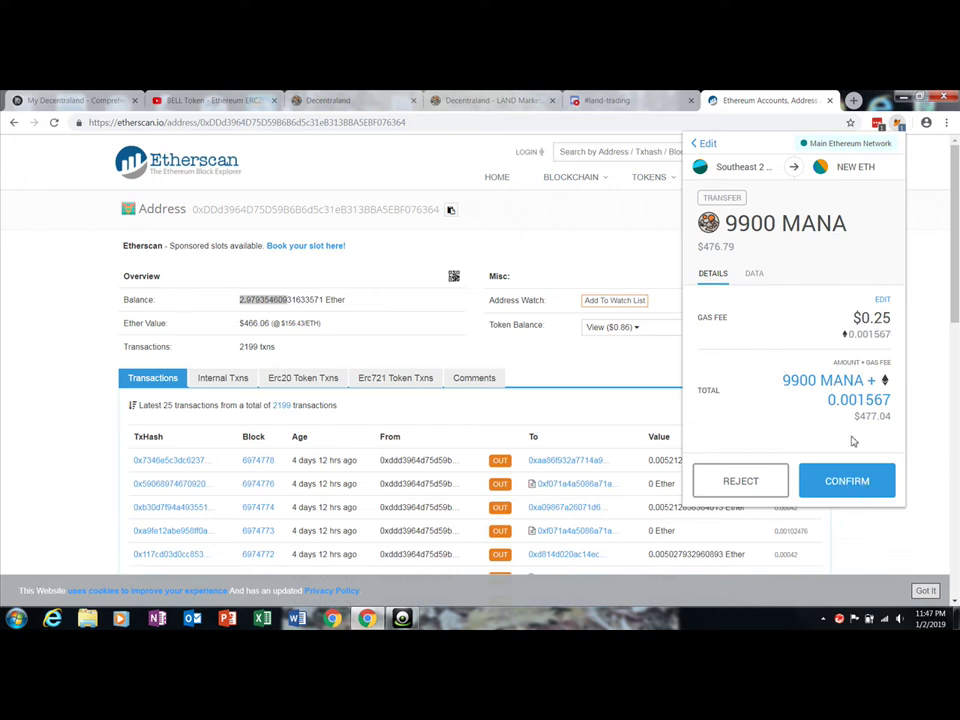
{"action": "left_click", "coordinate": [861, 487]}
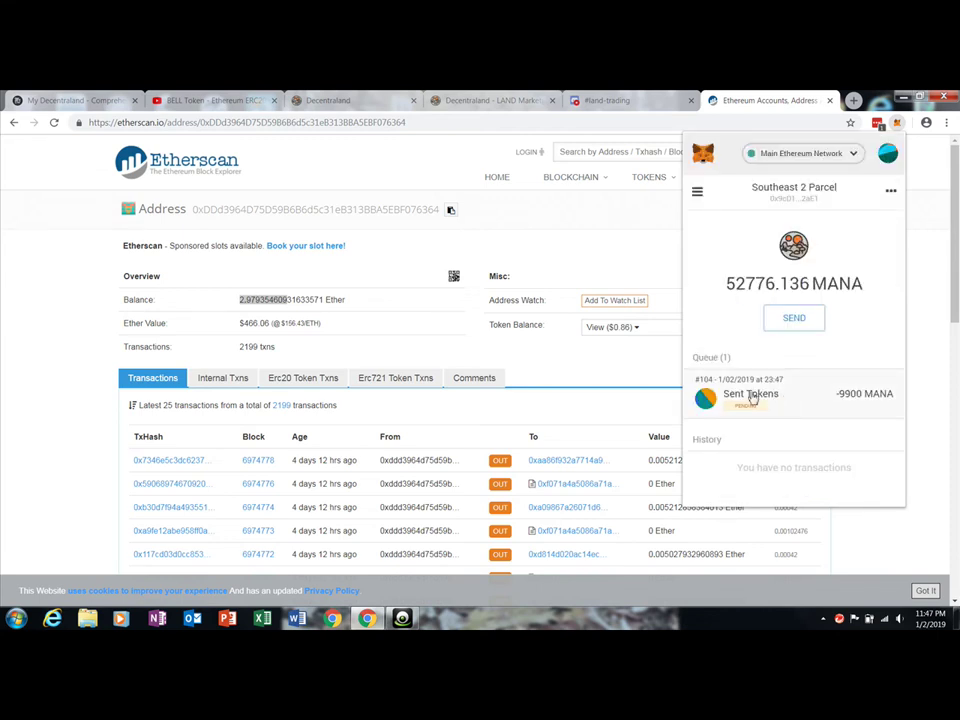
Step: Open the pending 9,900 MANA transfer's transaction page on Etherscan
{"action": "left_click", "coordinate": [775, 398]}
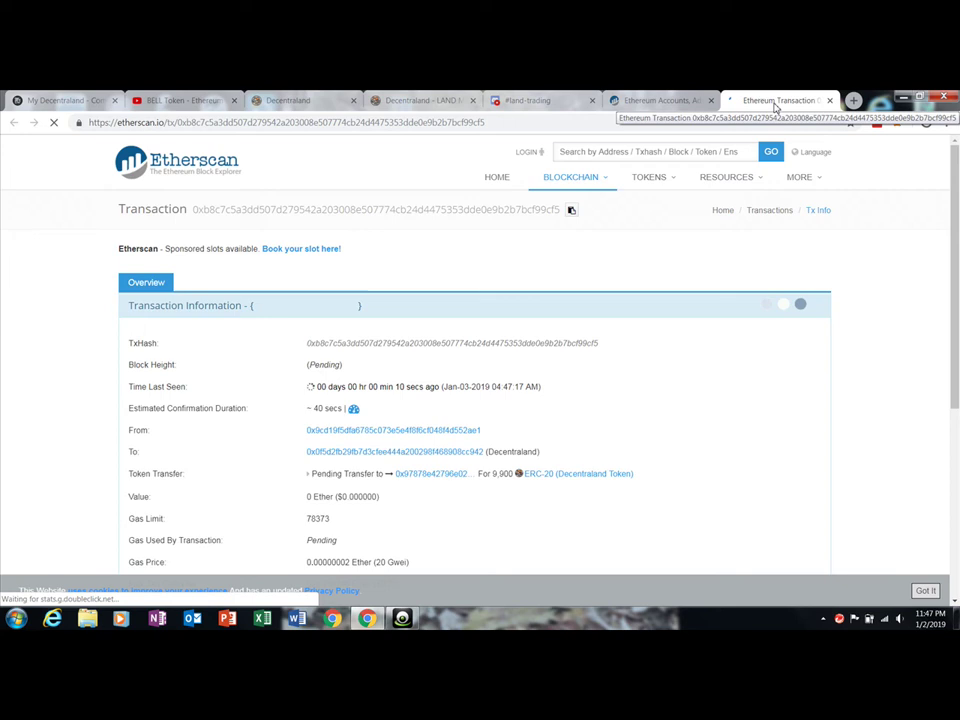
{"action": "mouse_move", "coordinate": [570, 177]}
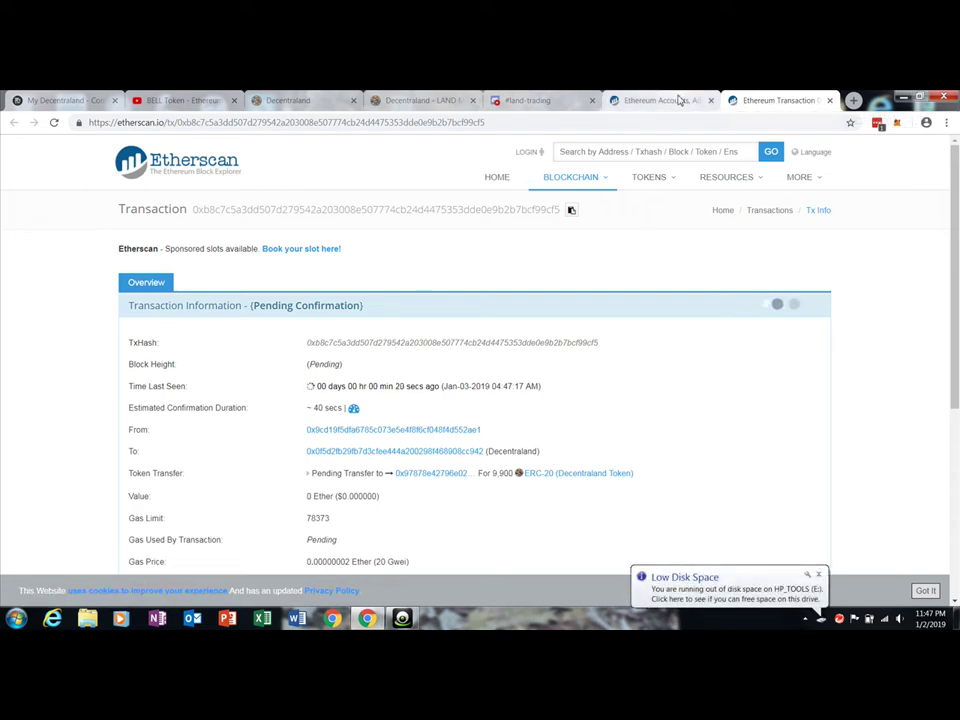
Step: Check the Southeast 2 Parcel account's 0.0872 ETH balance in MetaMask
{"action": "left_click", "coordinate": [899, 126]}
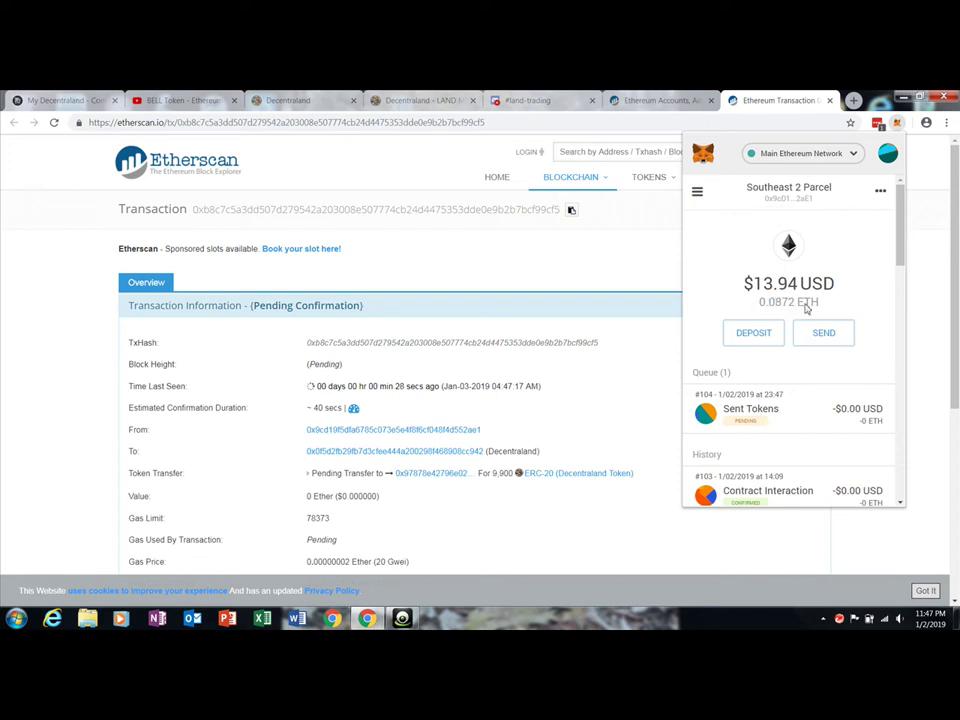
{"action": "double_click", "coordinate": [808, 303]}
{"action": "double_click", "coordinate": [778, 302]}
{"action": "left_click", "coordinate": [766, 302]}
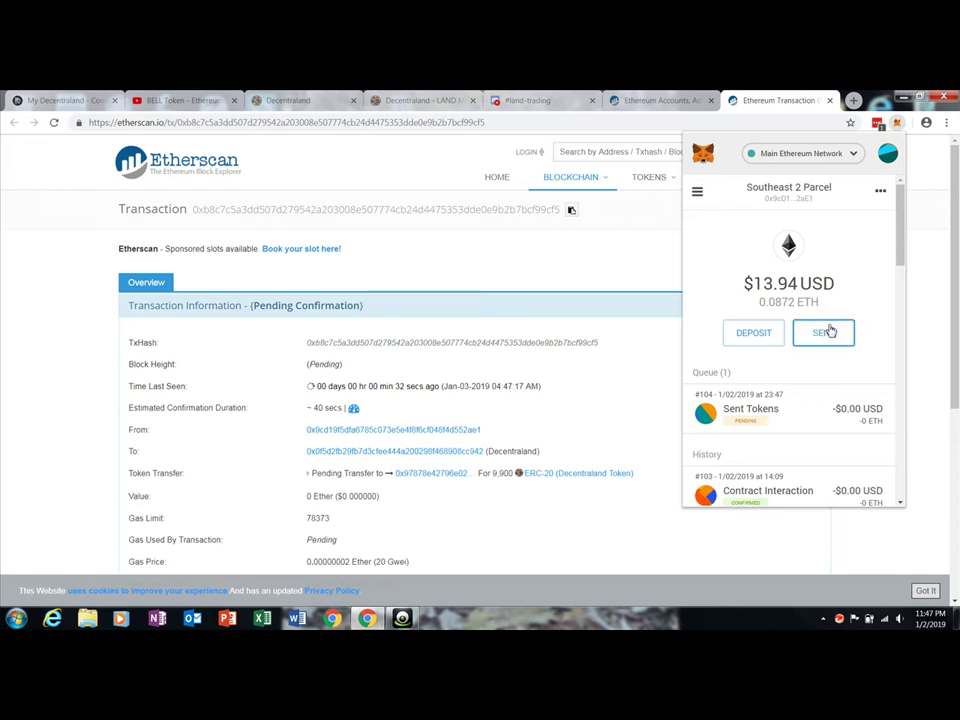
Step: Send $2 of ETH (0.012505 ETH) to the NEW ETH address and confirm it
{"action": "left_click", "coordinate": [823, 332]}
{"action": "left_click", "coordinate": [787, 318]}
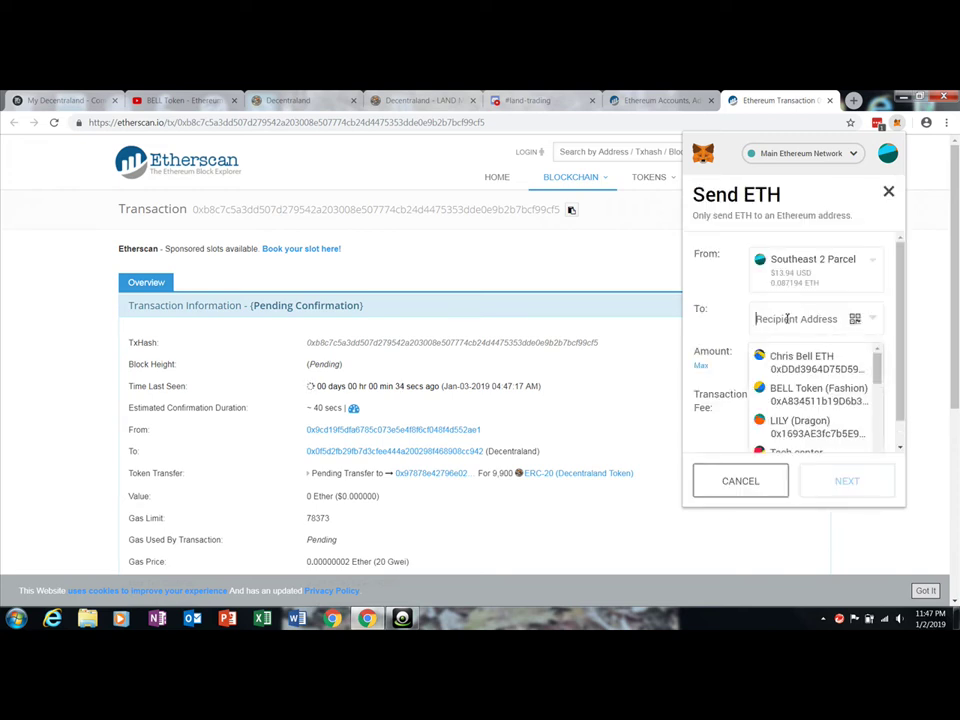
{"action": "key", "text": "ctrl+v"}
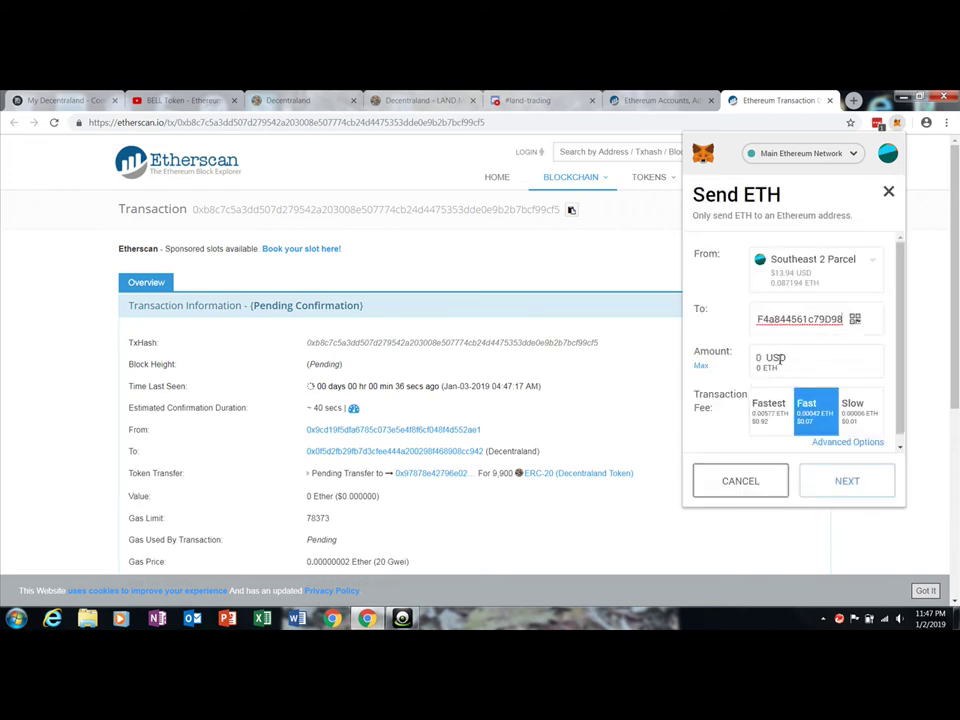
{"action": "left_click", "coordinate": [780, 358]}
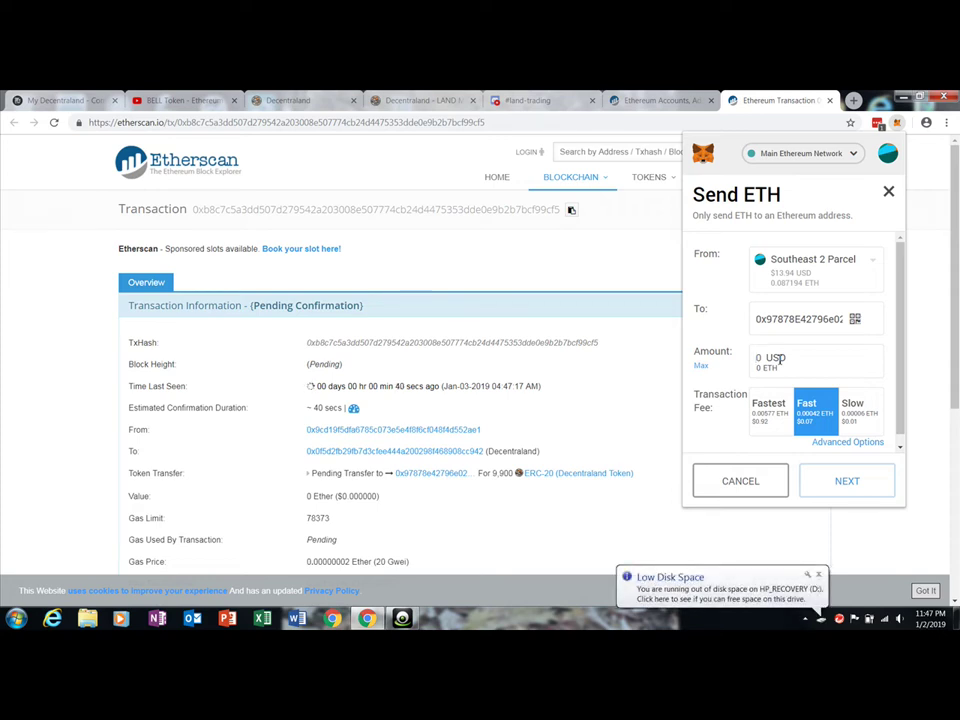
{"action": "type", "text": "2"}
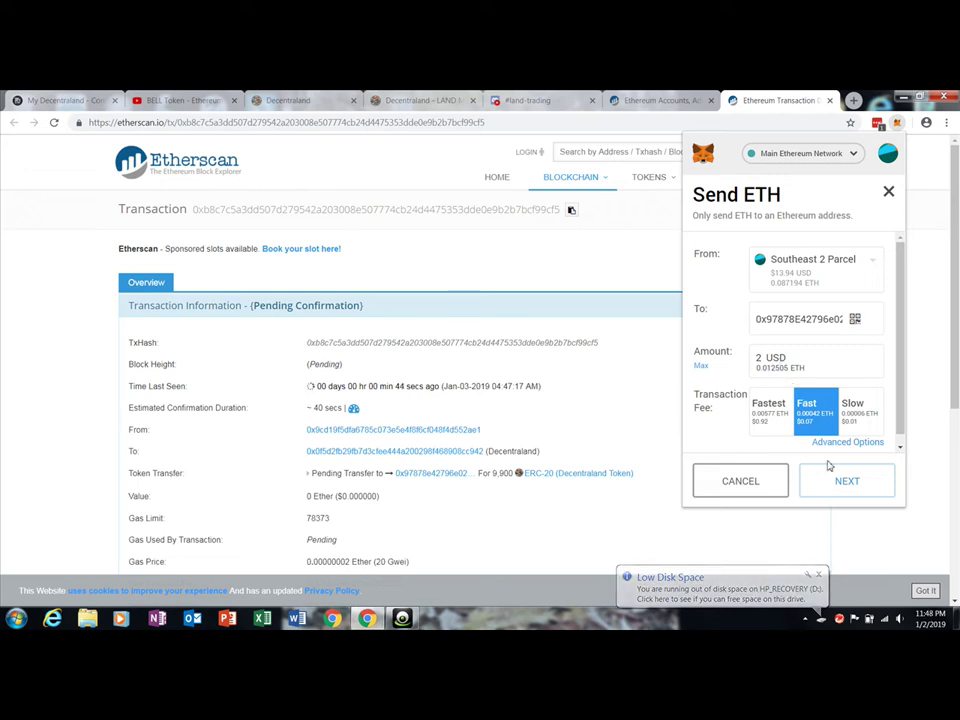
{"action": "left_click", "coordinate": [847, 486]}
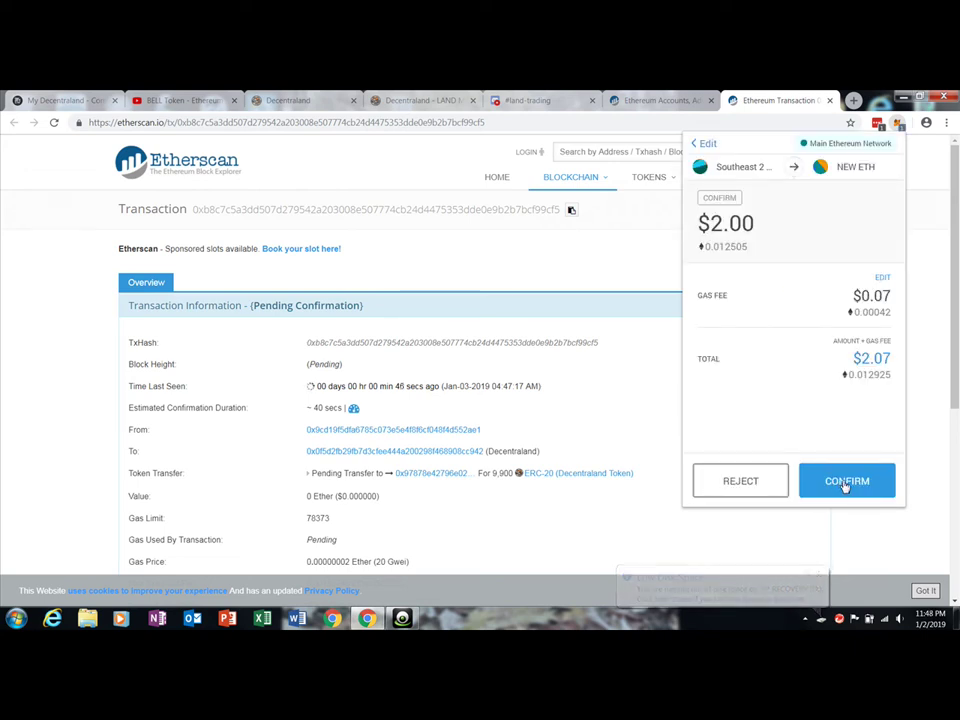
{"action": "left_click", "coordinate": [865, 486]}
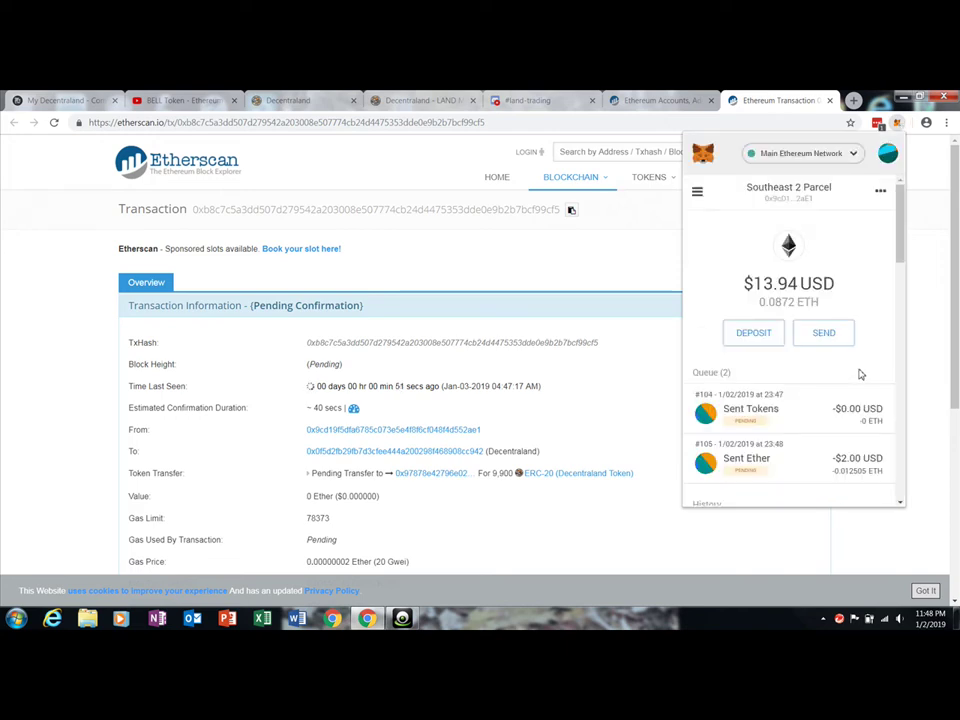
{"action": "left_click", "coordinate": [600, 280]}
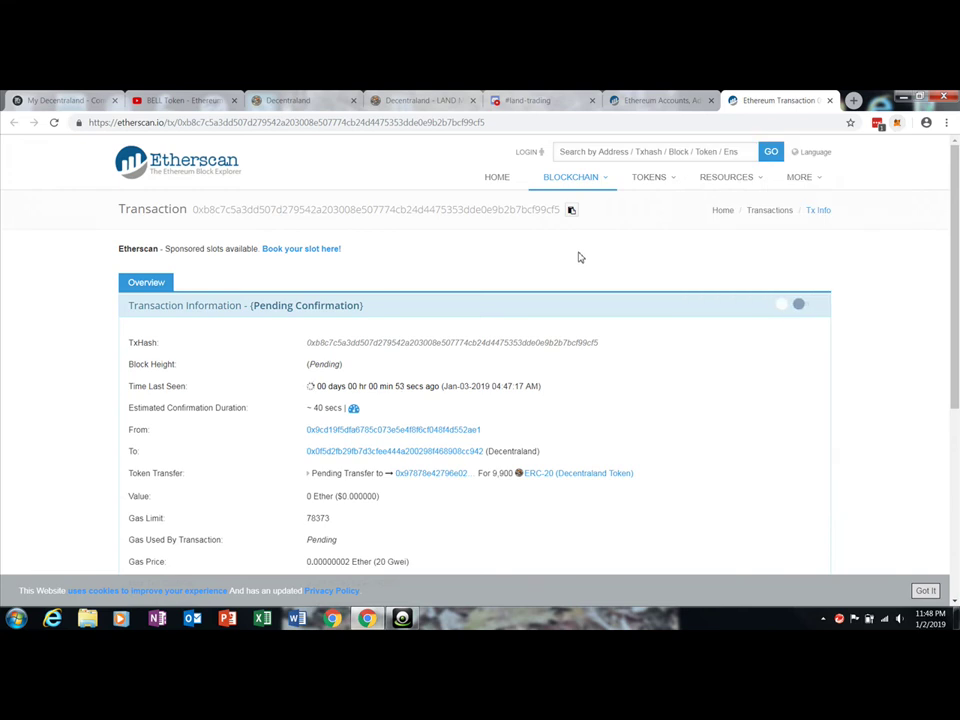
Step: Reload Etherscan to see the 9,900 MANA transfer succeed at block 7001550
{"action": "left_click", "coordinate": [52, 123]}
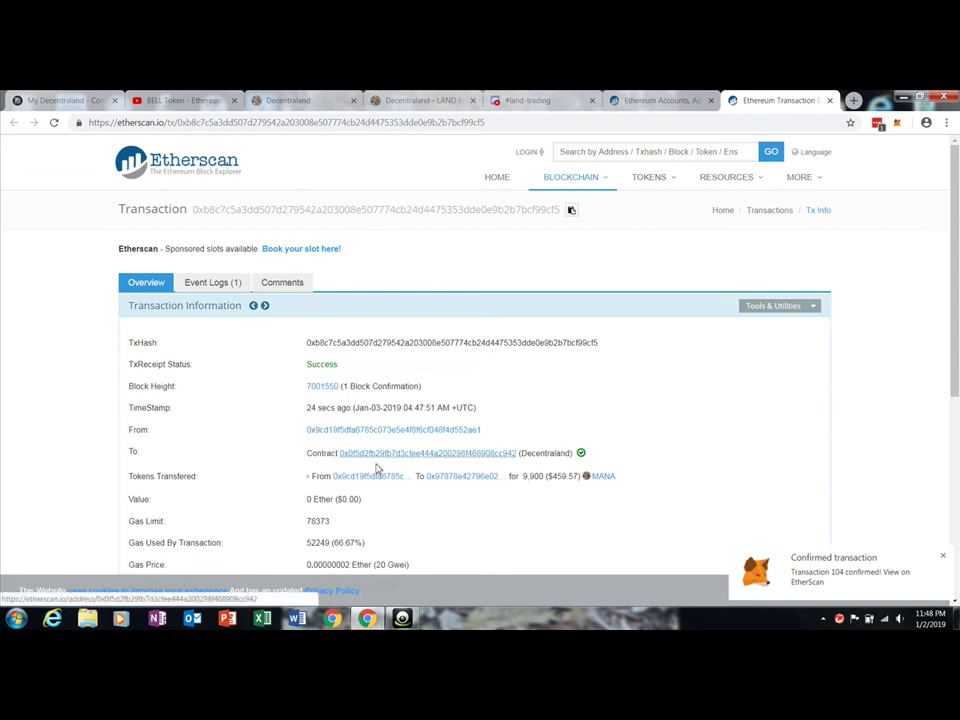
{"action": "left_click_drag", "start_coordinate": [538, 532], "coordinate": [510, 493]}
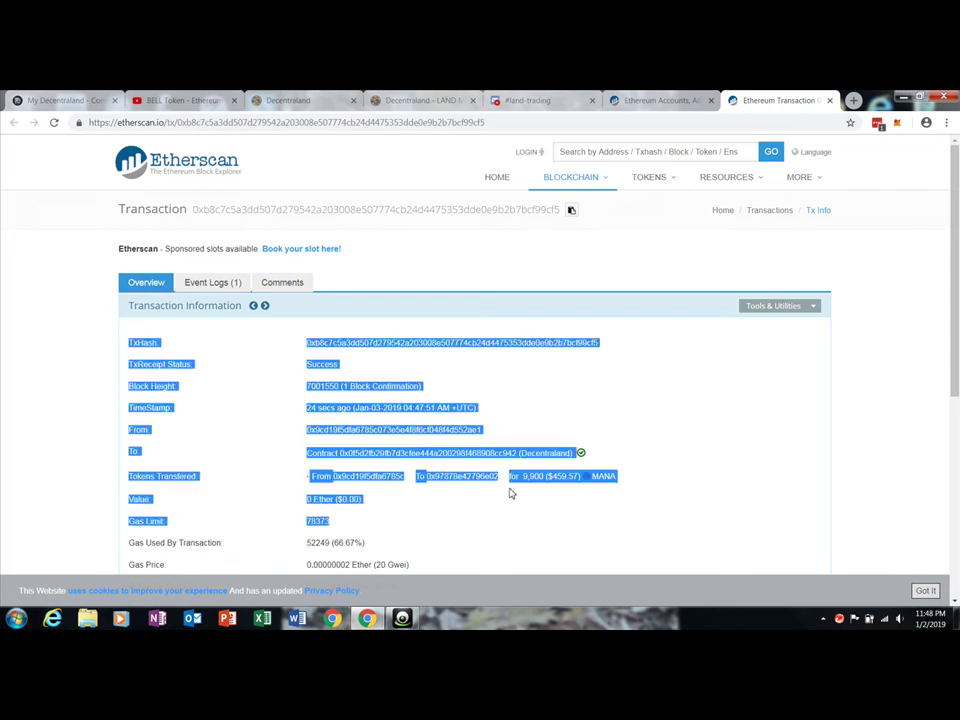
{"action": "left_click", "coordinate": [681, 521]}
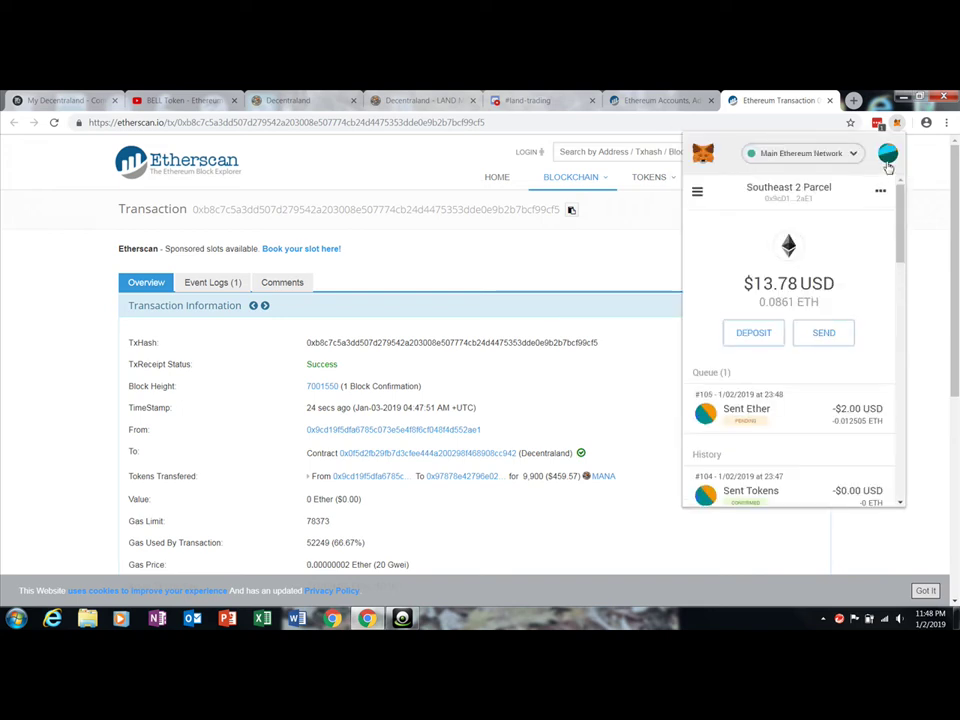
Step: Switch MetaMask to the NEW ETH account and view its 0.0125 ETH and 9900 MANA balances
{"action": "left_click", "coordinate": [888, 156]}
{"action": "mouse_move", "coordinate": [754, 242]}
{"action": "left_mouse_down"}
{"action": "mouse_move", "coordinate": [789, 255]}
{"action": "mouse_move", "coordinate": [791, 338]}
{"action": "left_mouse_up"}
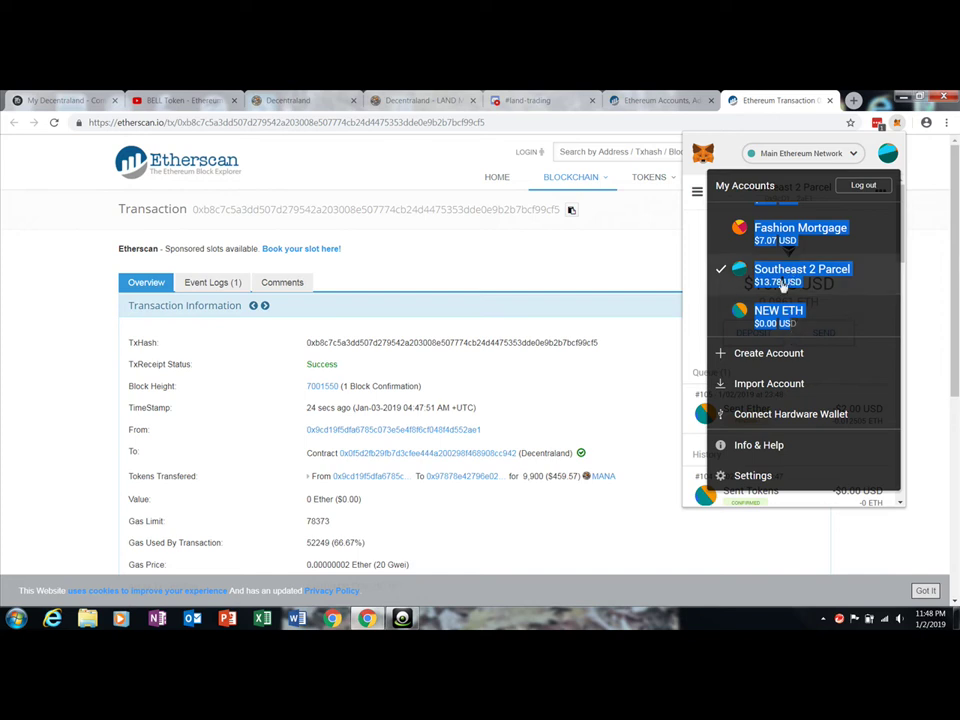
{"action": "left_click", "coordinate": [783, 325]}
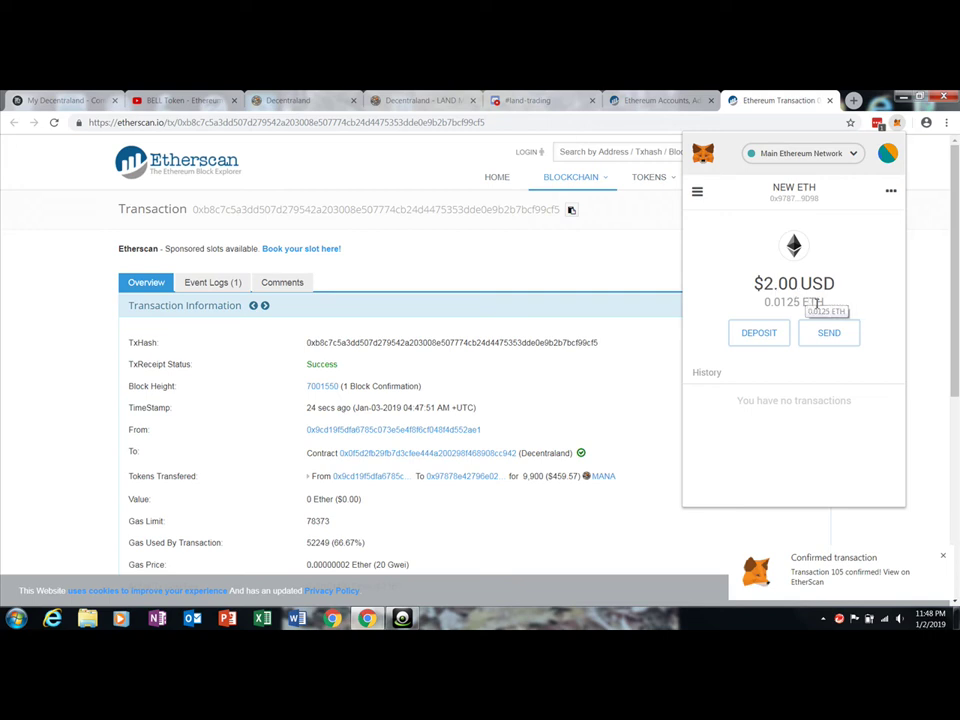
{"action": "left_click", "coordinate": [697, 192]}
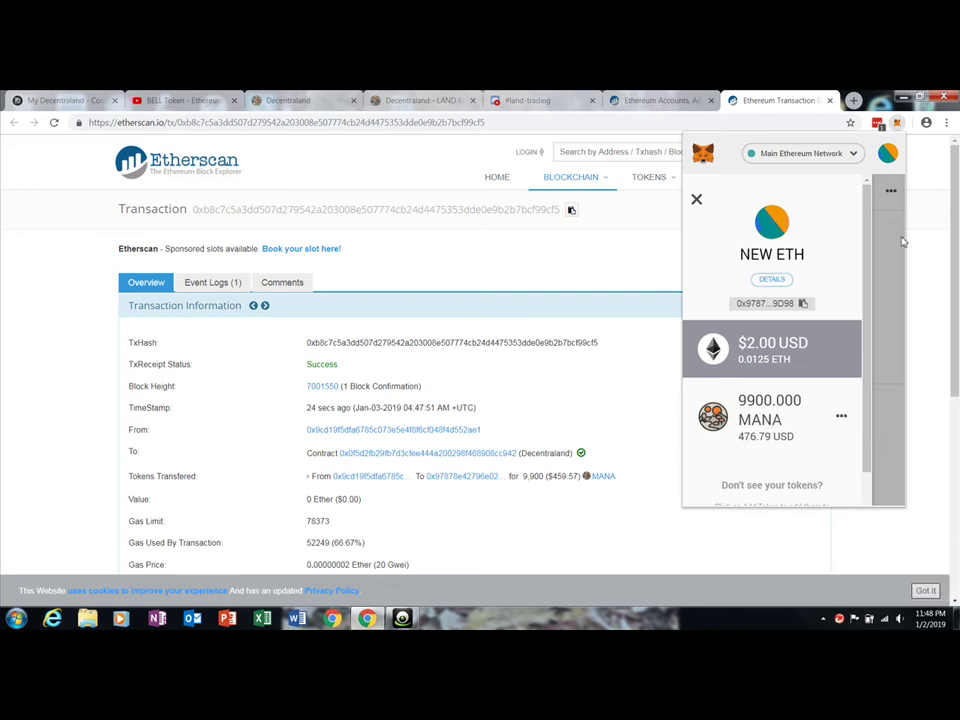
Step: Copy the NEW ETH account's address to the clipboard and close the wallet popup
{"action": "left_click", "coordinate": [901, 241]}
{"action": "left_click", "coordinate": [793, 198]}
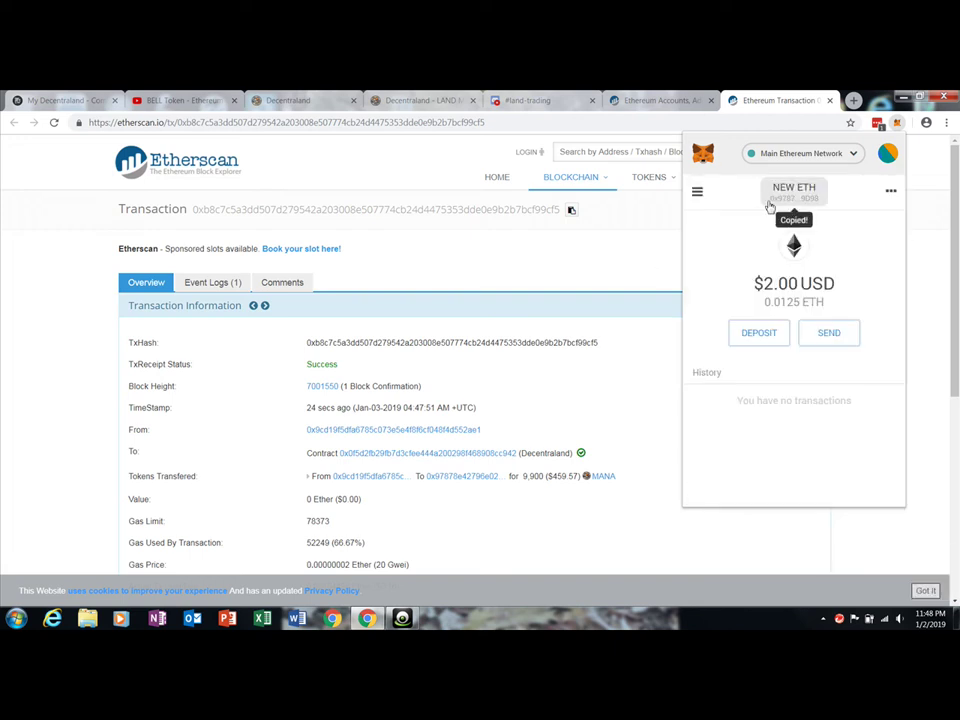
{"action": "left_click", "coordinate": [669, 255]}
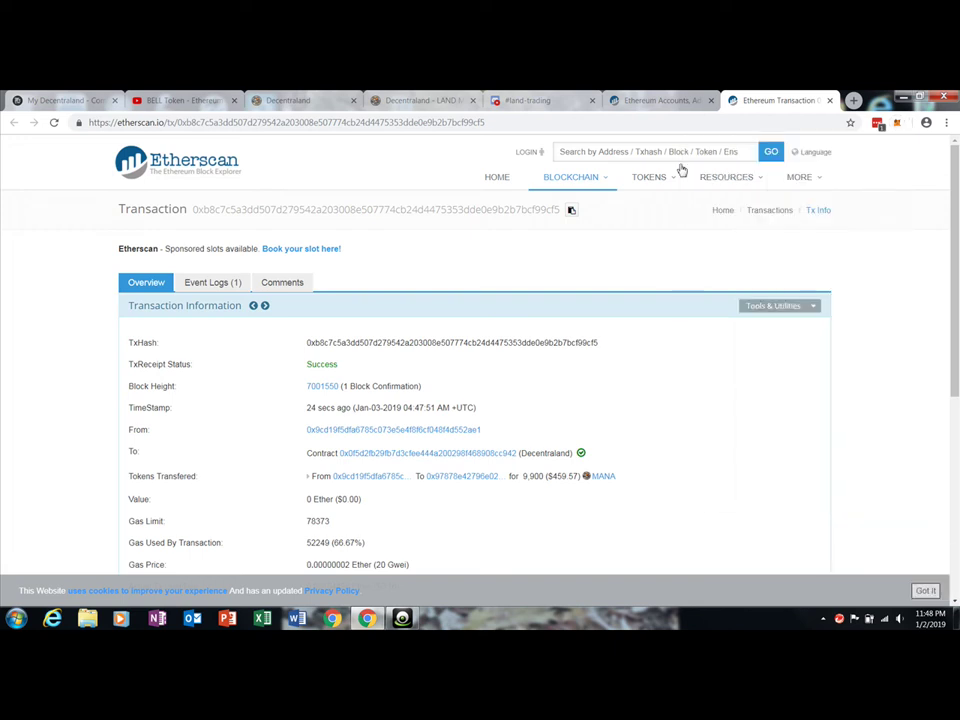
Step: Close the Etherscan tabs, reload parcel 55,-141's page under the new account and click BUY
{"action": "left_click", "coordinate": [711, 101]}
{"action": "left_click", "coordinate": [711, 101]}
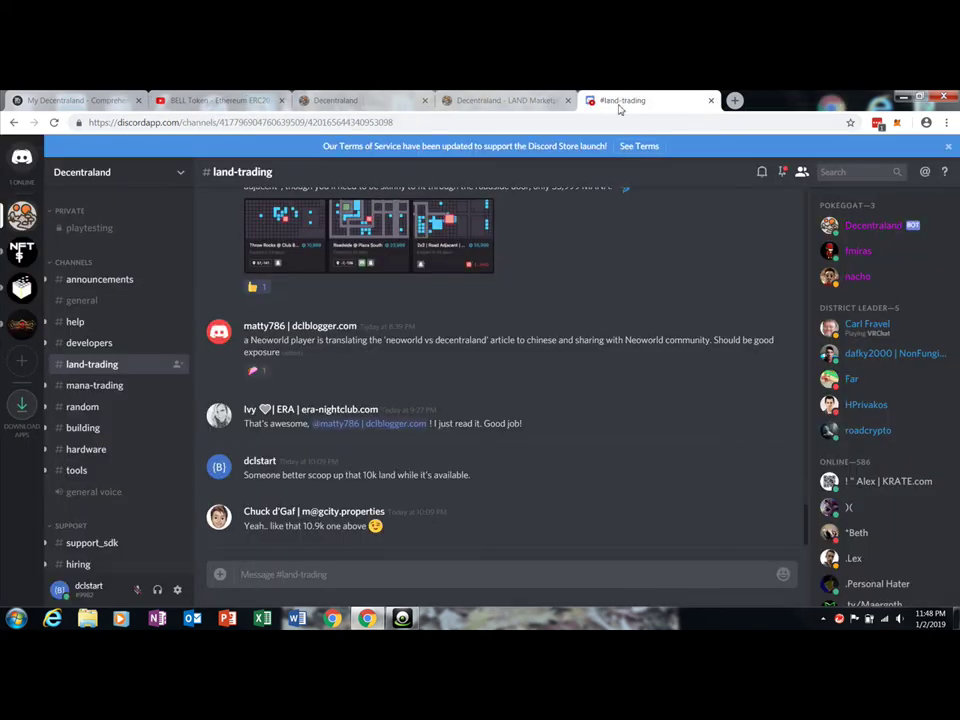
{"action": "left_click", "coordinate": [548, 101]}
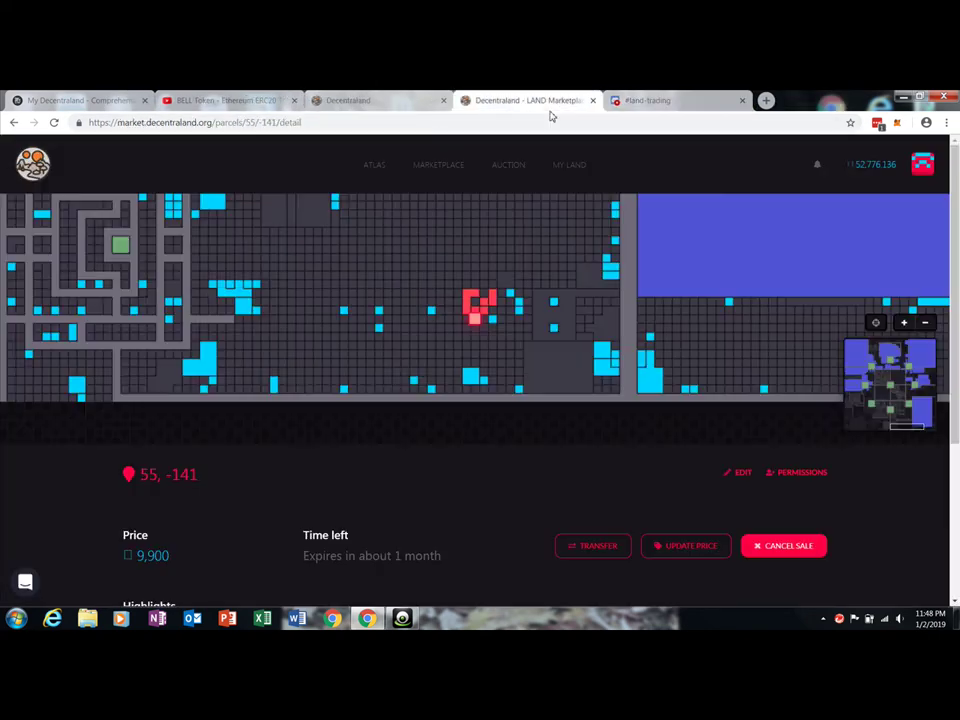
{"action": "left_click", "coordinate": [447, 172]}
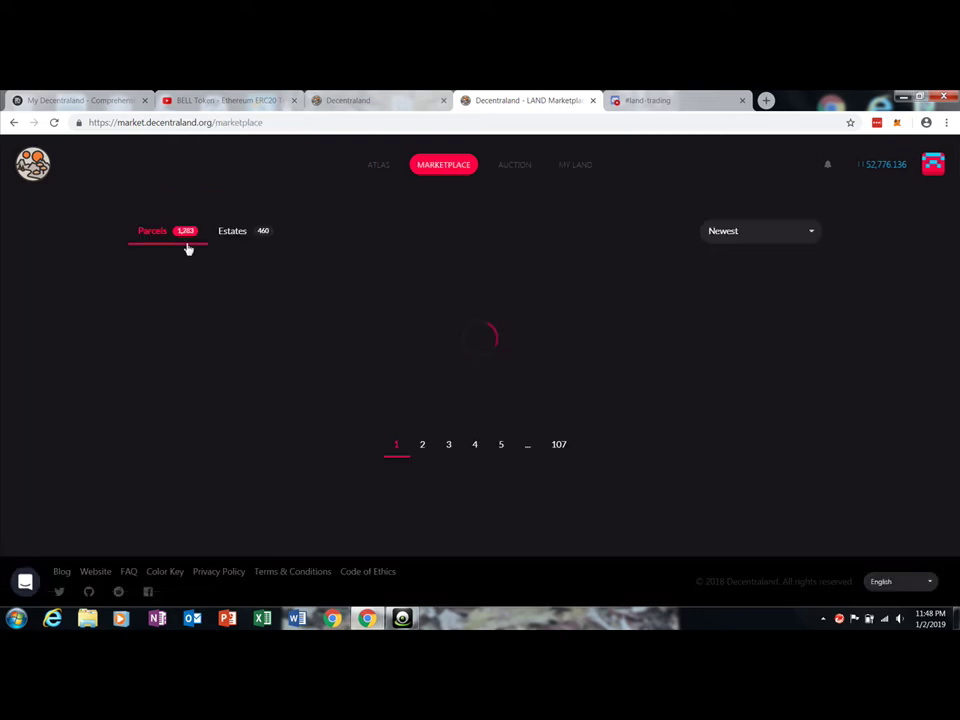
{"action": "left_click", "coordinate": [15, 123]}
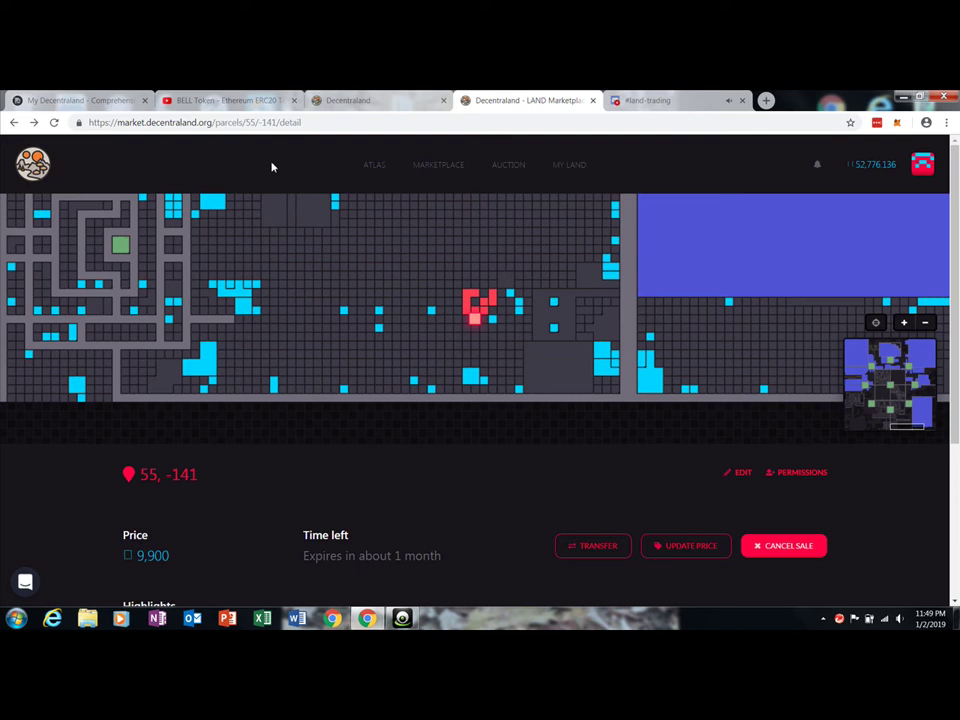
{"action": "left_click", "coordinate": [54, 122]}
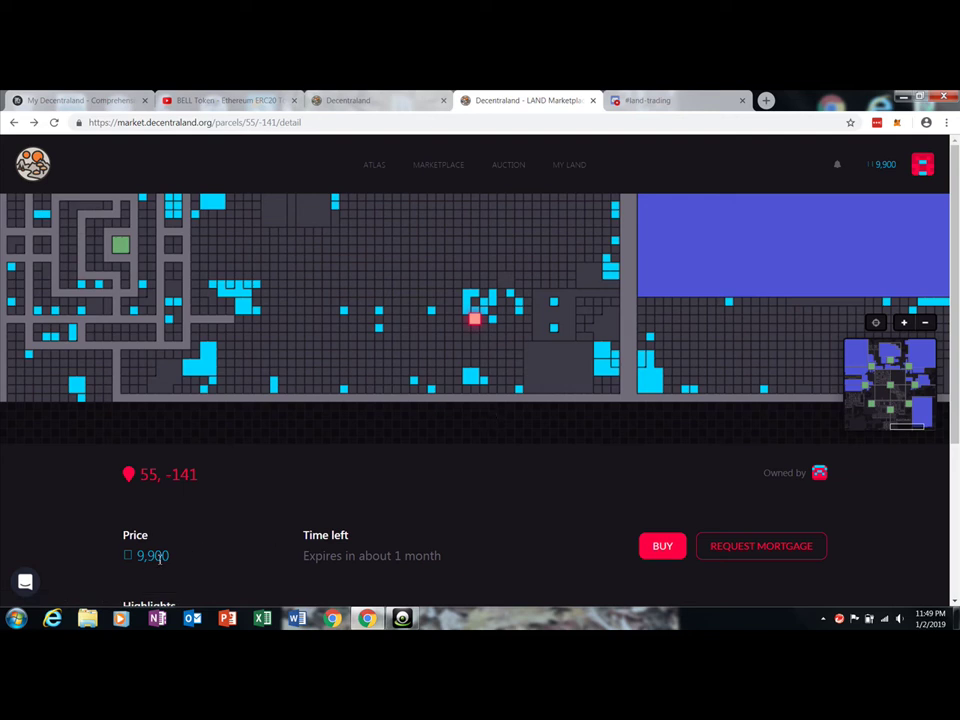
{"action": "left_click", "coordinate": [655, 548]}
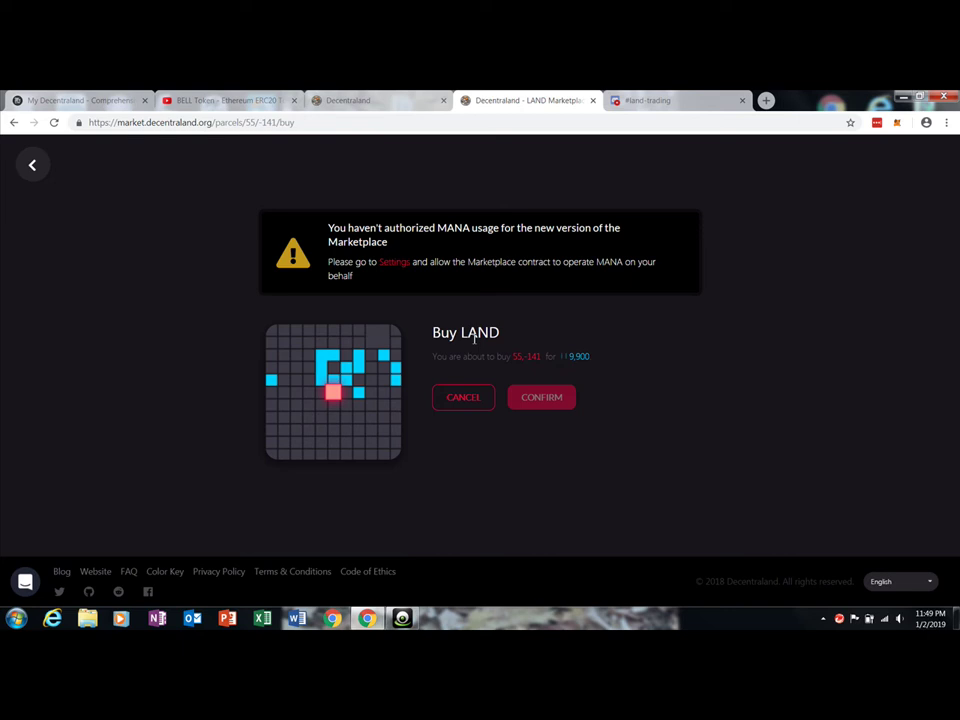
Step: Tick 'Assets using MANA' in Settings and approve the MANA spending permission in MetaMask
{"action": "left_click", "coordinate": [396, 263]}
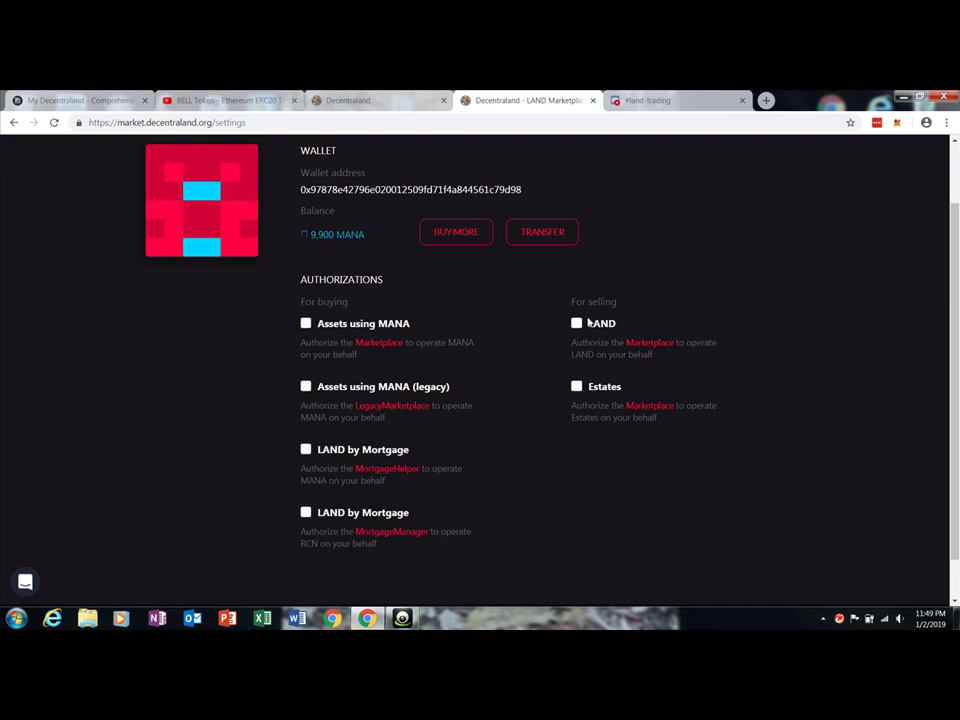
{"action": "left_click", "coordinate": [307, 325]}
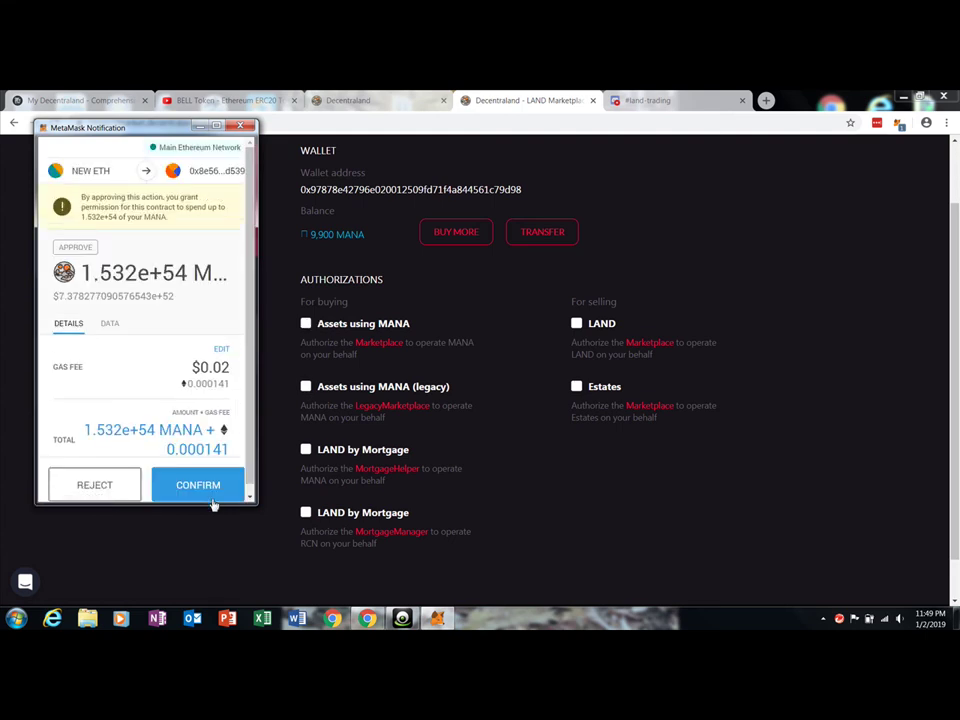
{"action": "left_click", "coordinate": [204, 482]}
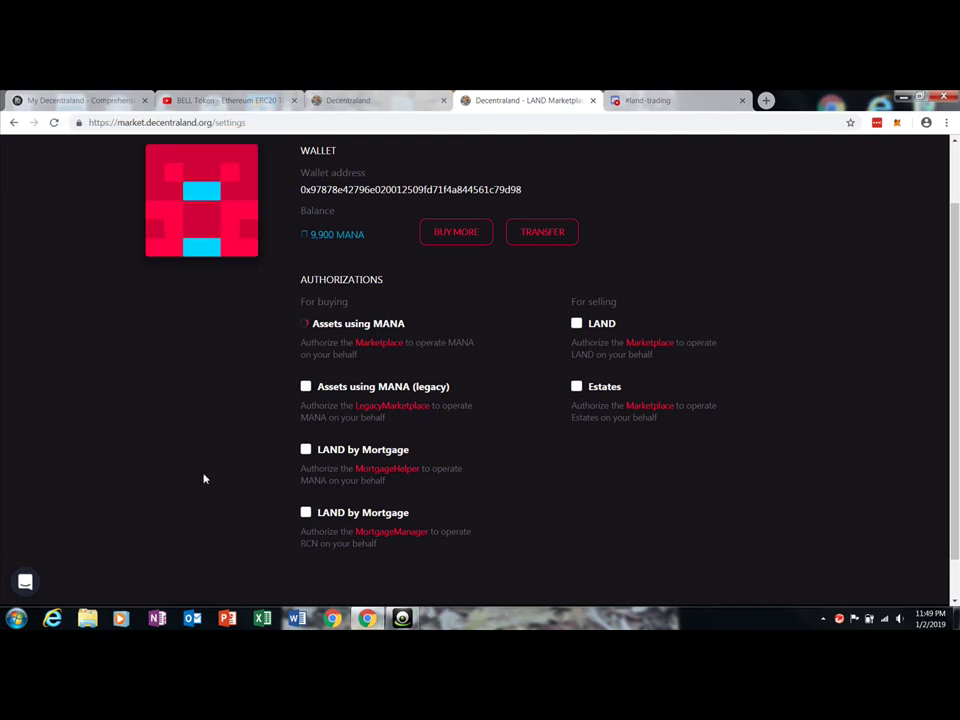
{"action": "scroll", "coordinate": [815, 180], "scroll_direction": "up", "scroll_amount": 2}
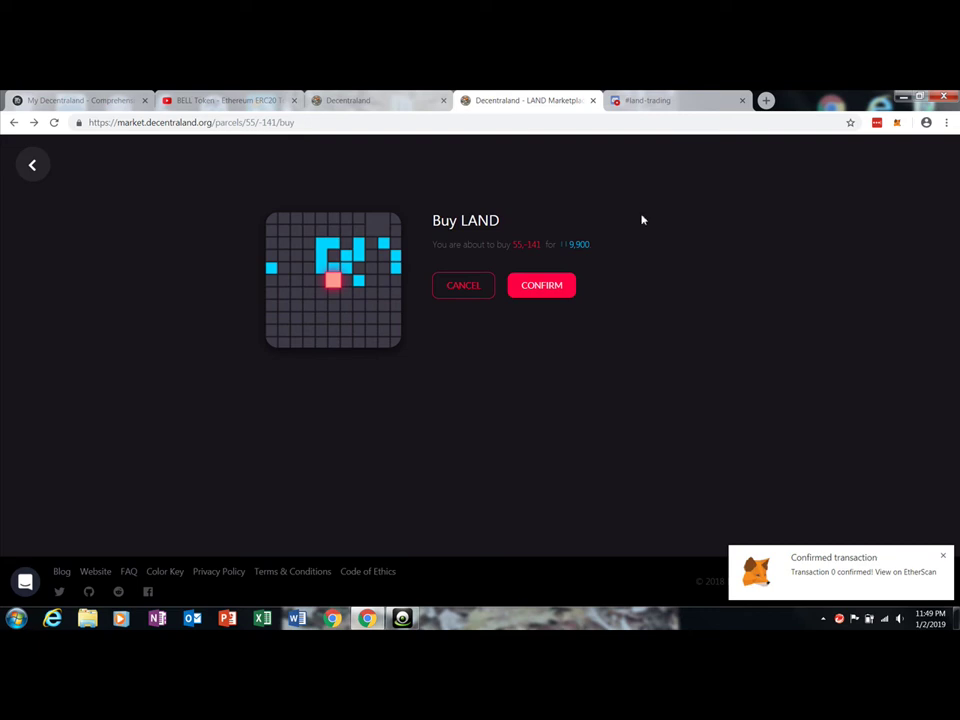
Step: Confirm the 9,900 MANA purchase of parcel 55,-141 and approve the transaction in MetaMask
{"action": "left_click", "coordinate": [538, 287]}
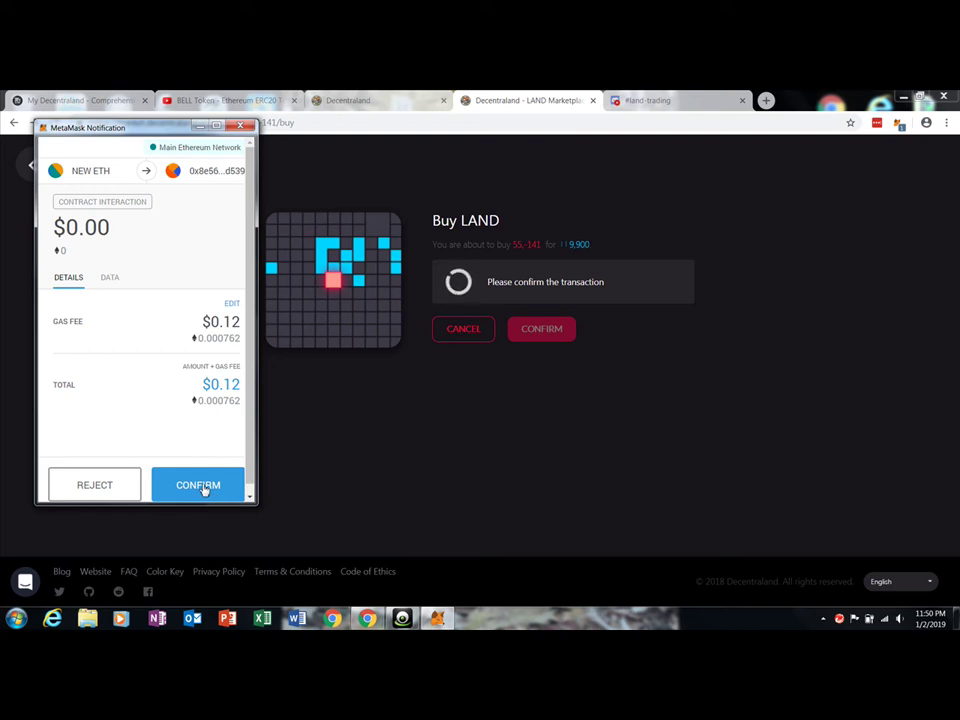
{"action": "left_click", "coordinate": [204, 490]}
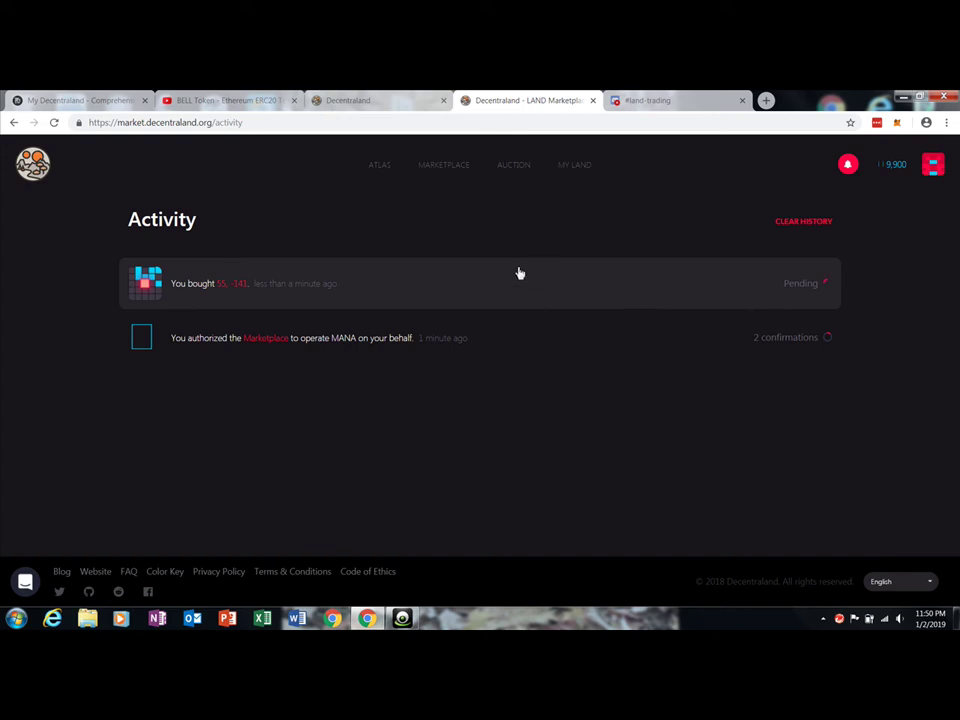
Step: Check My Land for parcel 55,-141, then return to the Activity list
{"action": "left_click", "coordinate": [580, 170]}
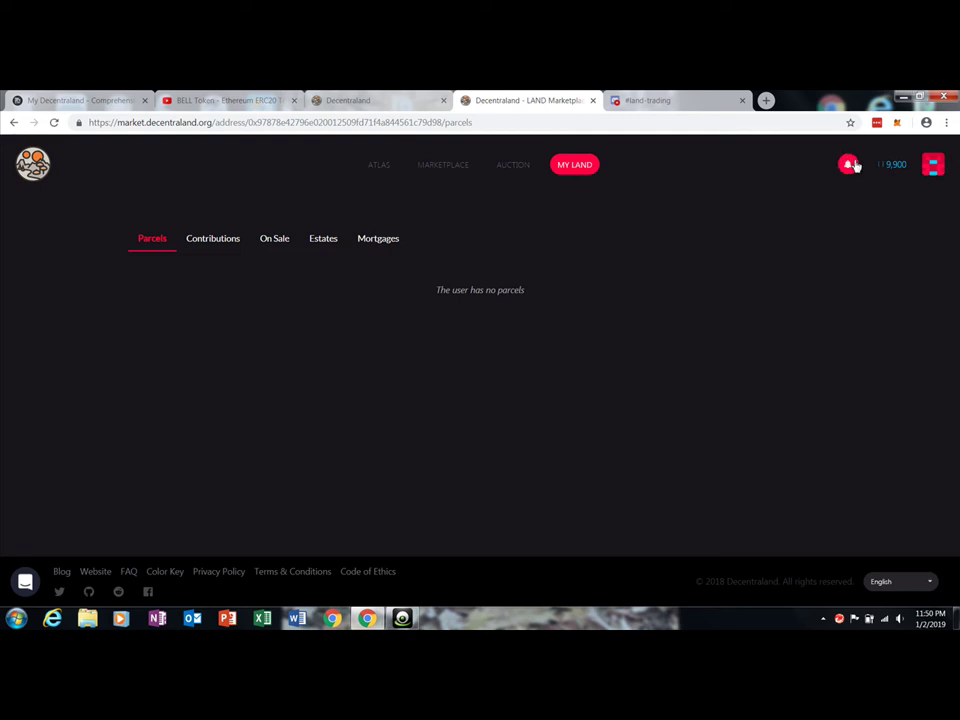
{"action": "left_click", "coordinate": [853, 166]}
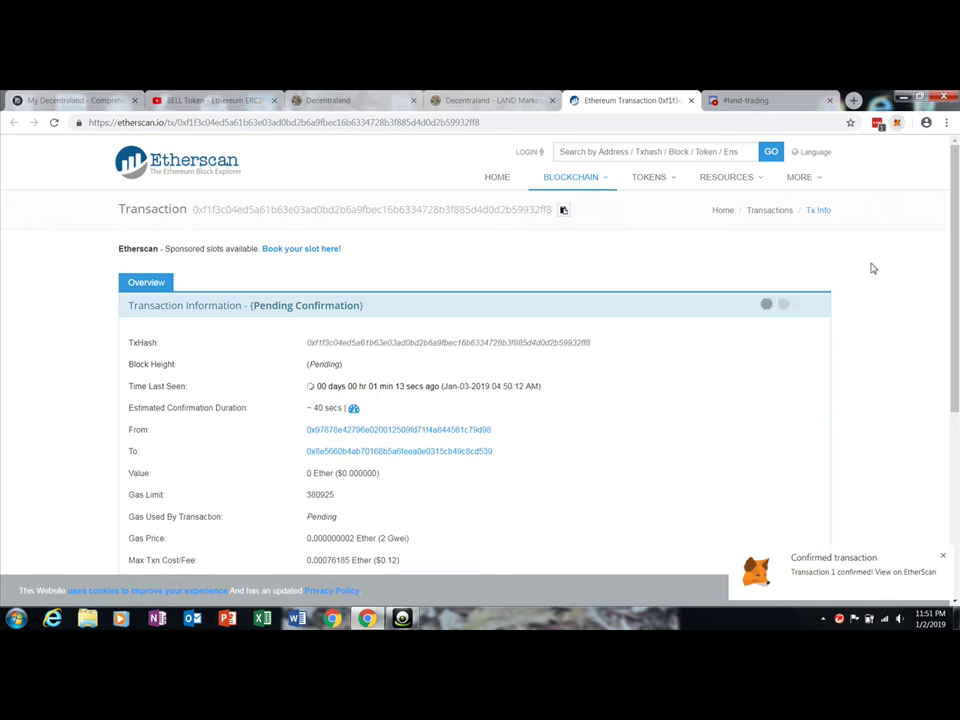
Step: Check the MetaMask history, then highlight the purchase transaction's Success status on Etherscan
{"action": "left_click", "coordinate": [897, 122]}
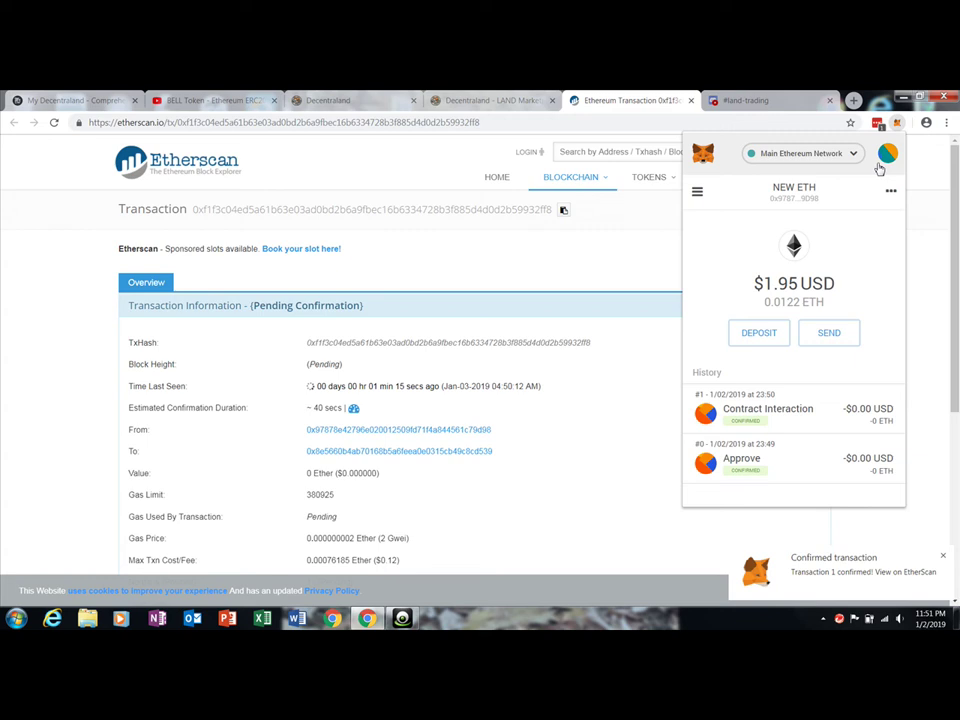
{"action": "left_click", "coordinate": [933, 291]}
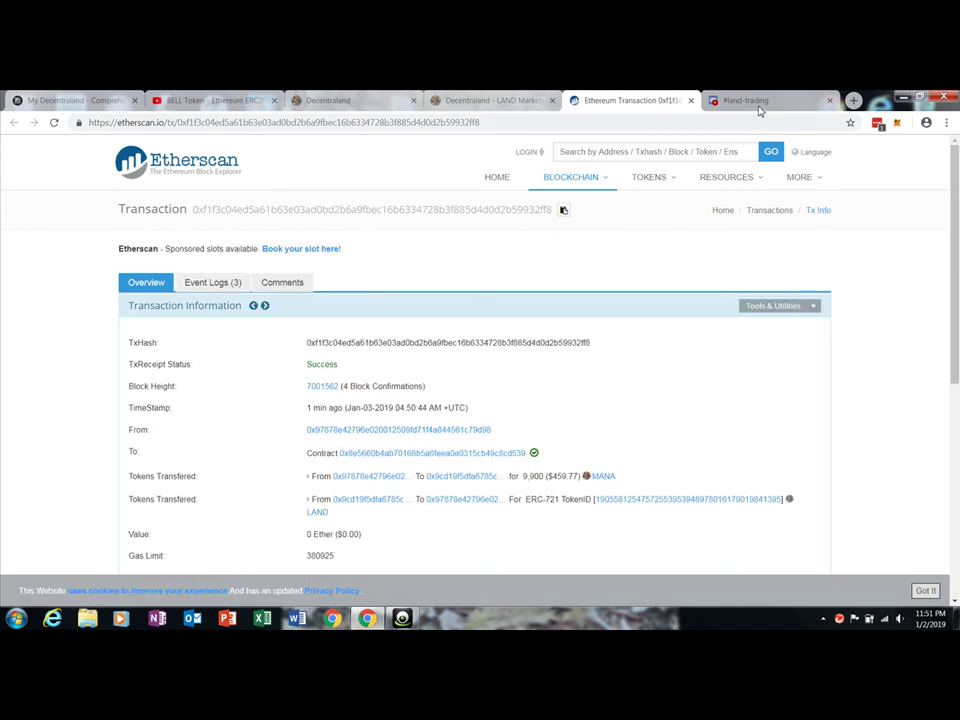
{"action": "triple_click", "coordinate": [322, 365]}
{"action": "left_click", "coordinate": [889, 272]}
Step: Return to the Marketplace and open parcel 55,-141 from the My Land list
{"action": "left_click", "coordinate": [738, 100]}
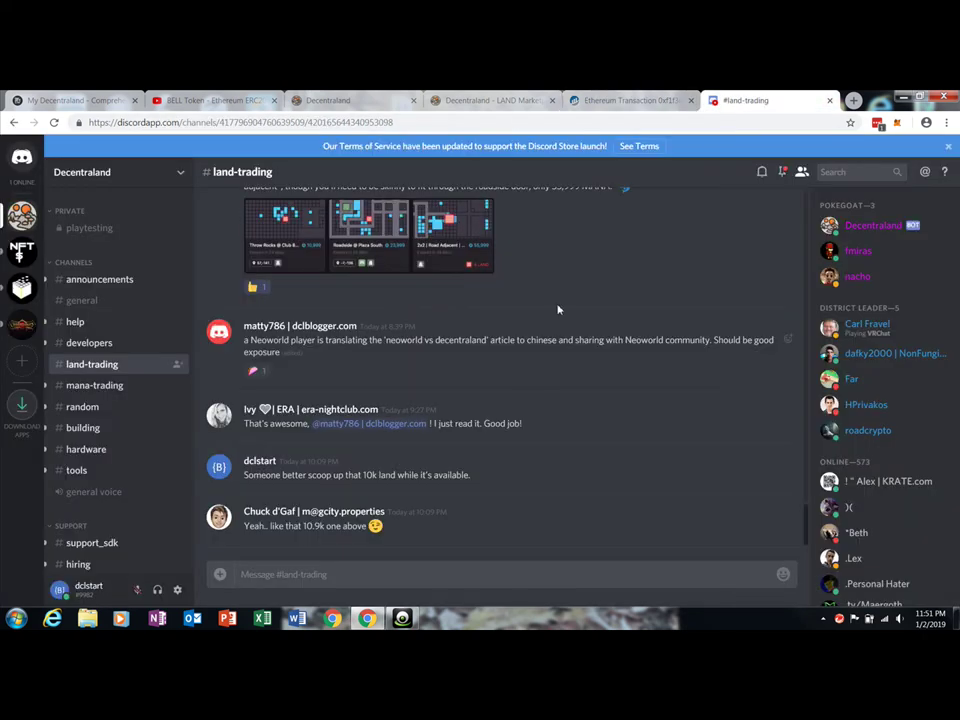
{"action": "left_click", "coordinate": [461, 100]}
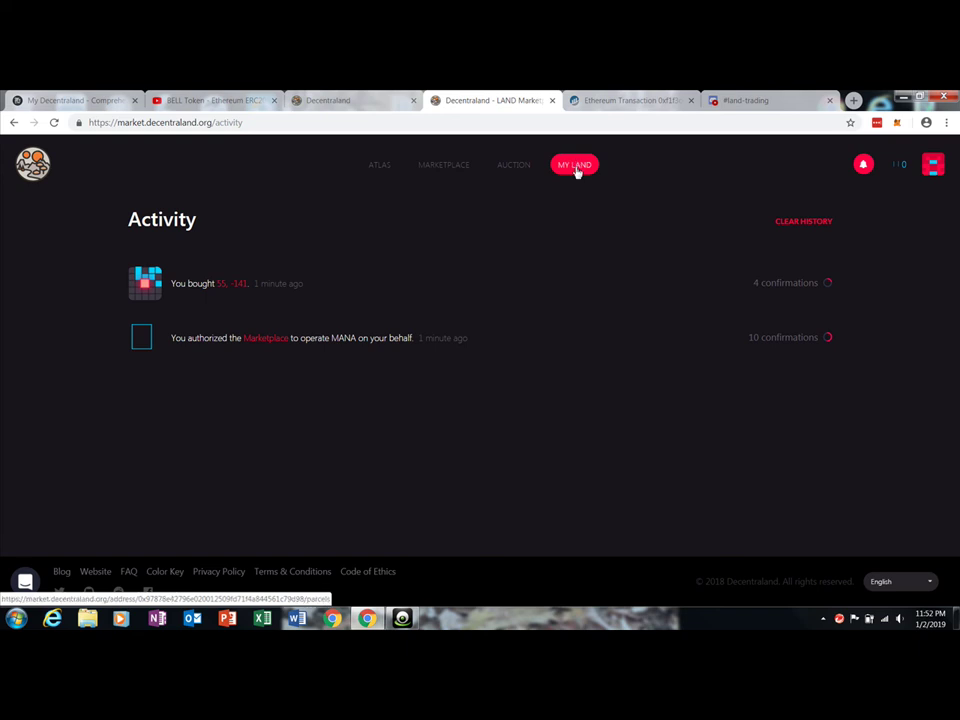
{"action": "left_click", "coordinate": [576, 168]}
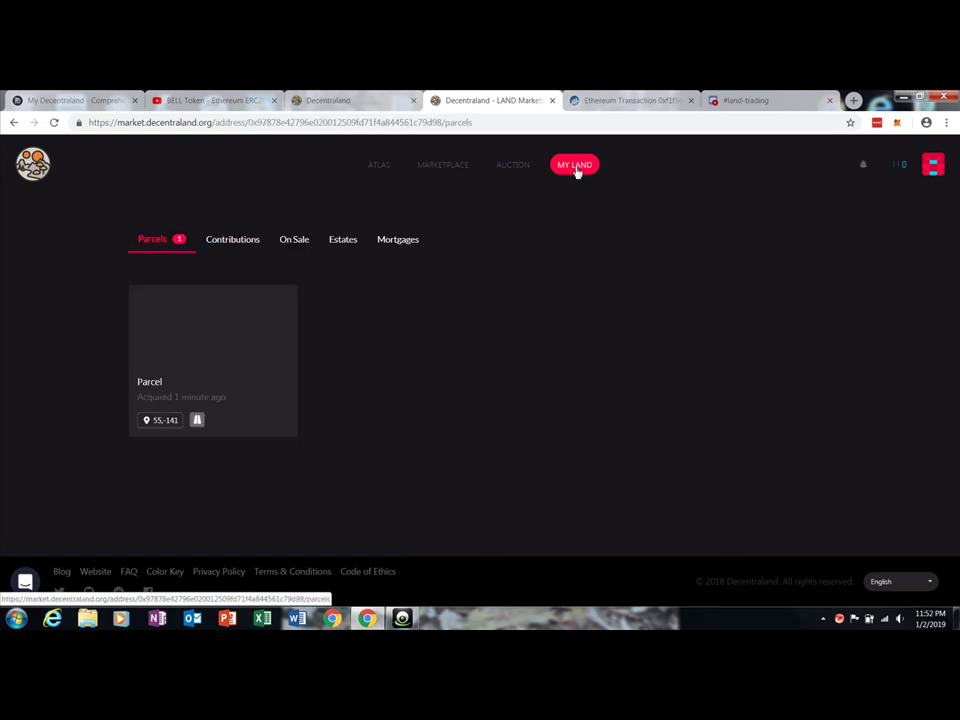
{"action": "left_click", "coordinate": [255, 396]}
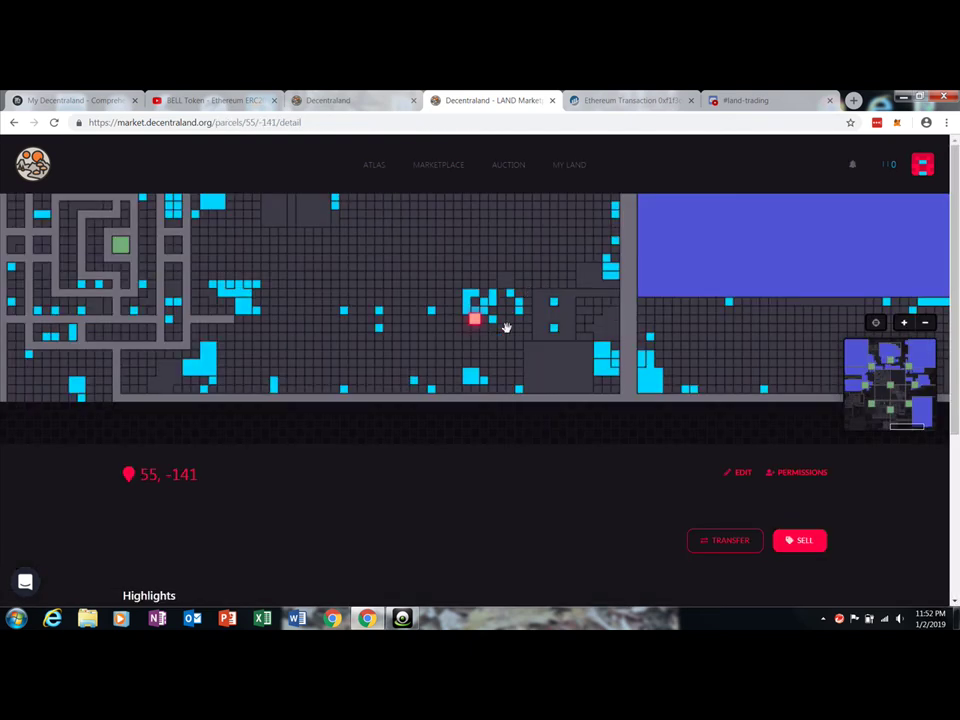
Step: View nearby parcel 57,-144 on the map, then bring up the My Decentraland sales page
{"action": "left_click", "coordinate": [493, 344]}
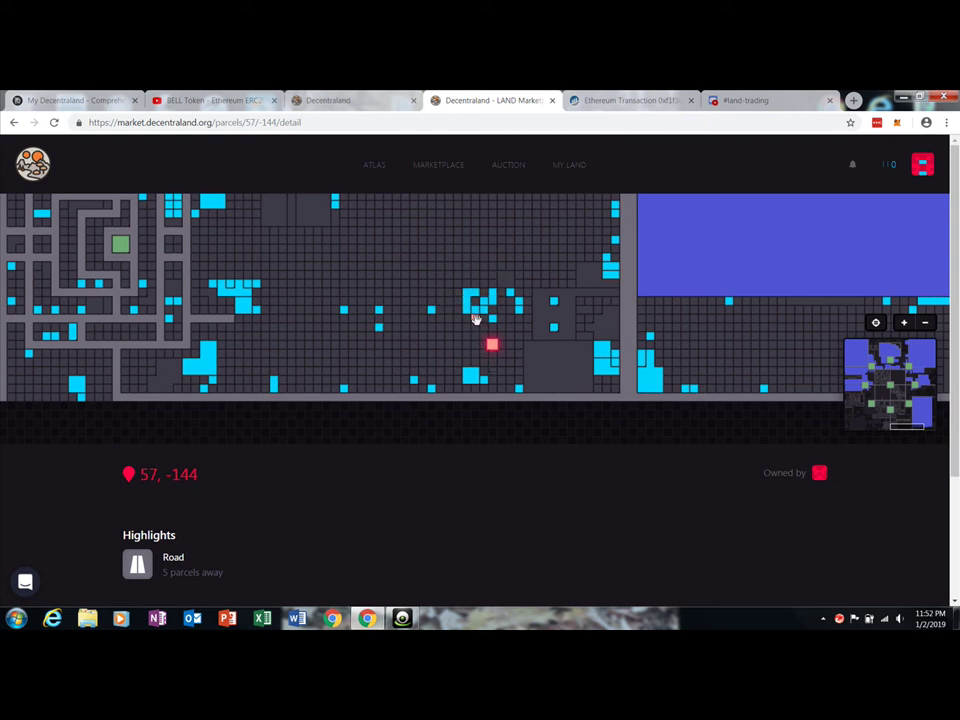
{"action": "mouse_move", "coordinate": [476, 317]}
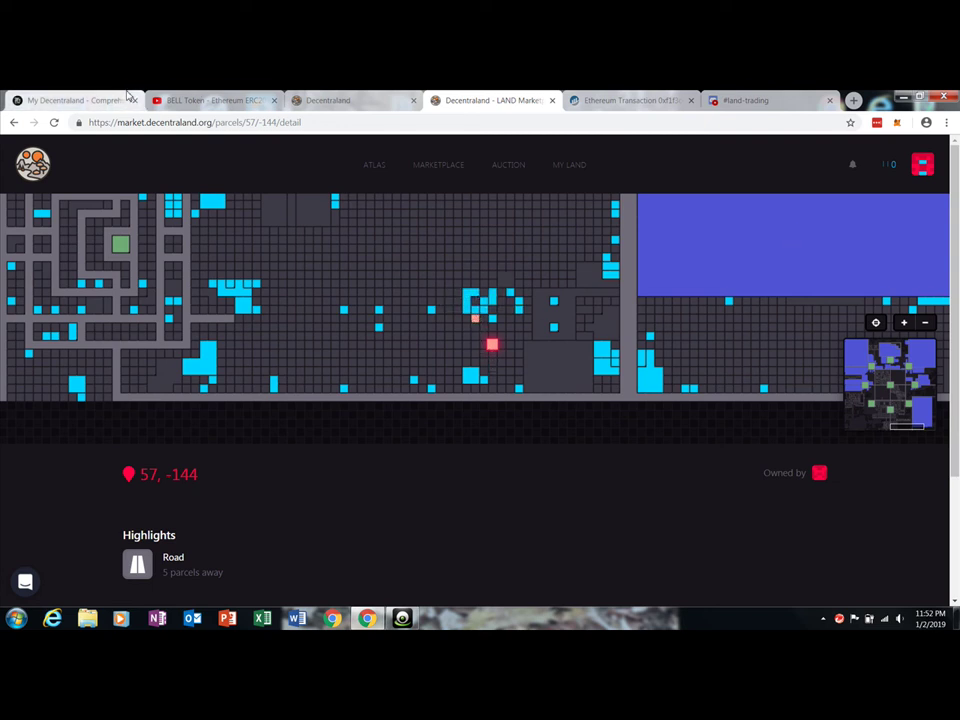
{"action": "left_click", "coordinate": [72, 100]}
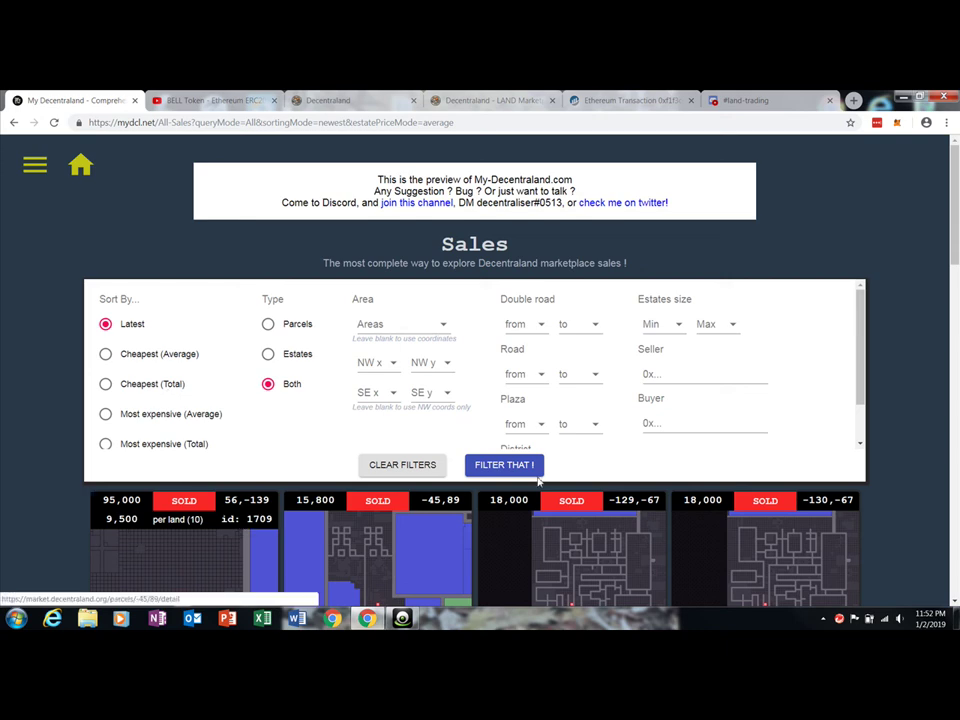
Step: Scroll the latest sales to find parcel 55,-141 sold for 9,900
{"action": "scroll", "coordinate": [571, 231], "scroll_direction": "down", "scroll_amount": 5}
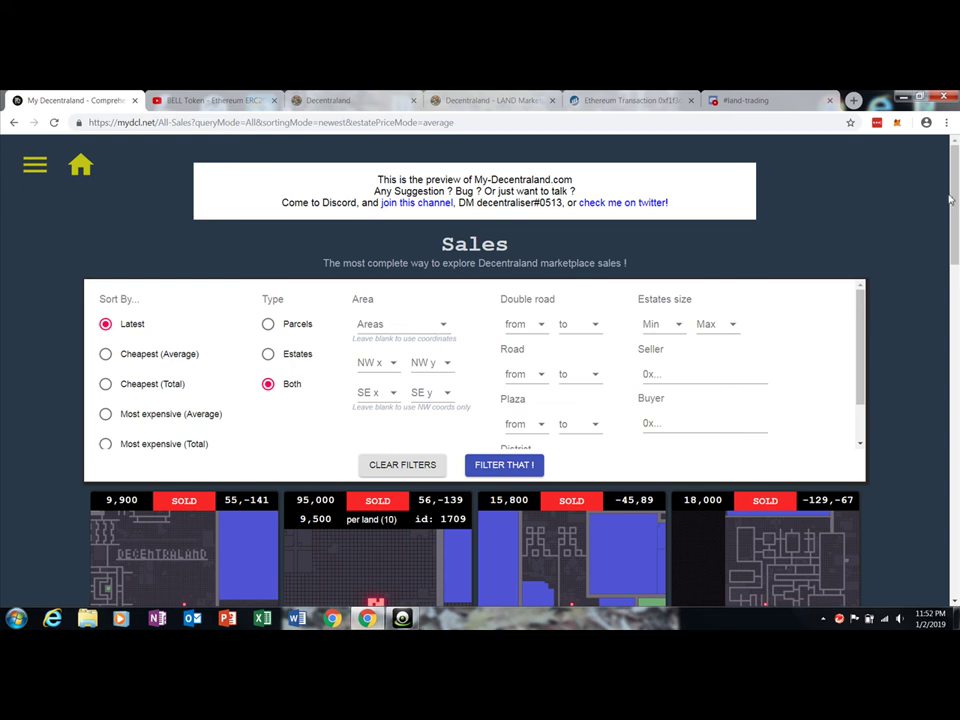
{"action": "scroll", "coordinate": [347, 302], "scroll_direction": "down", "scroll_amount": 3}
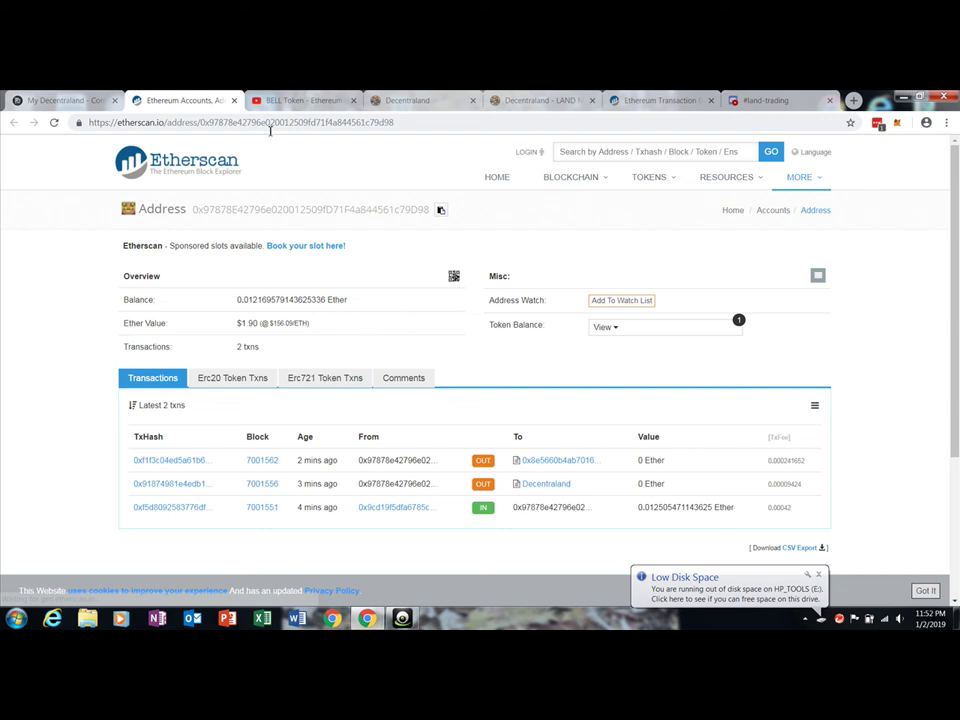
Step: Select the wallet address and list its ERC-20 transfers showing 9,900 MANA in and out, then switch to #land-trading
{"action": "double_click", "coordinate": [306, 124]}
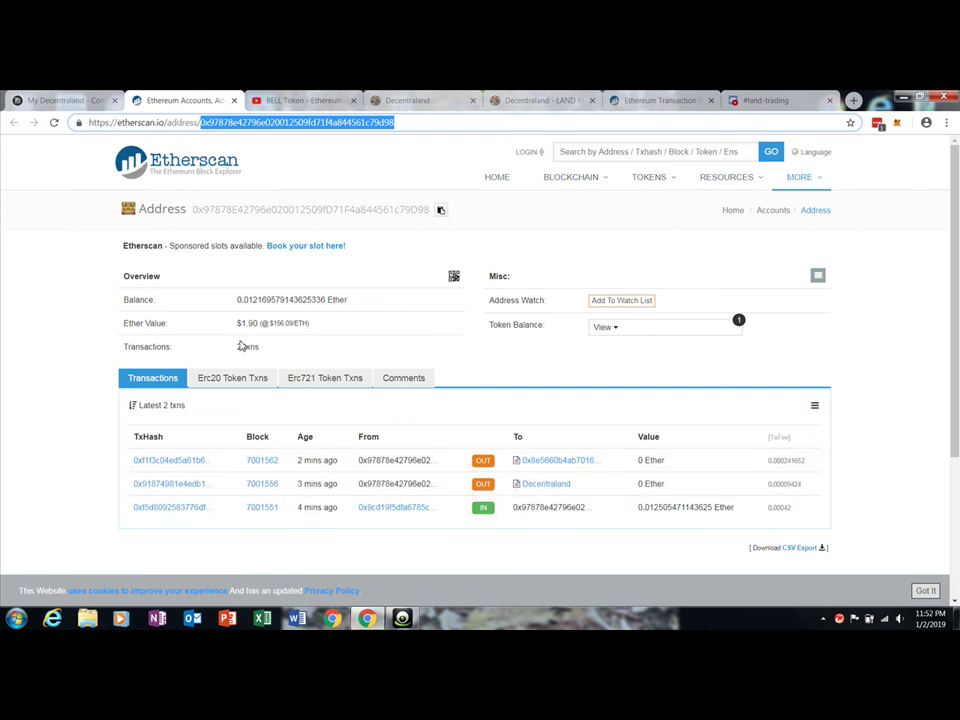
{"action": "left_click", "coordinate": [235, 380]}
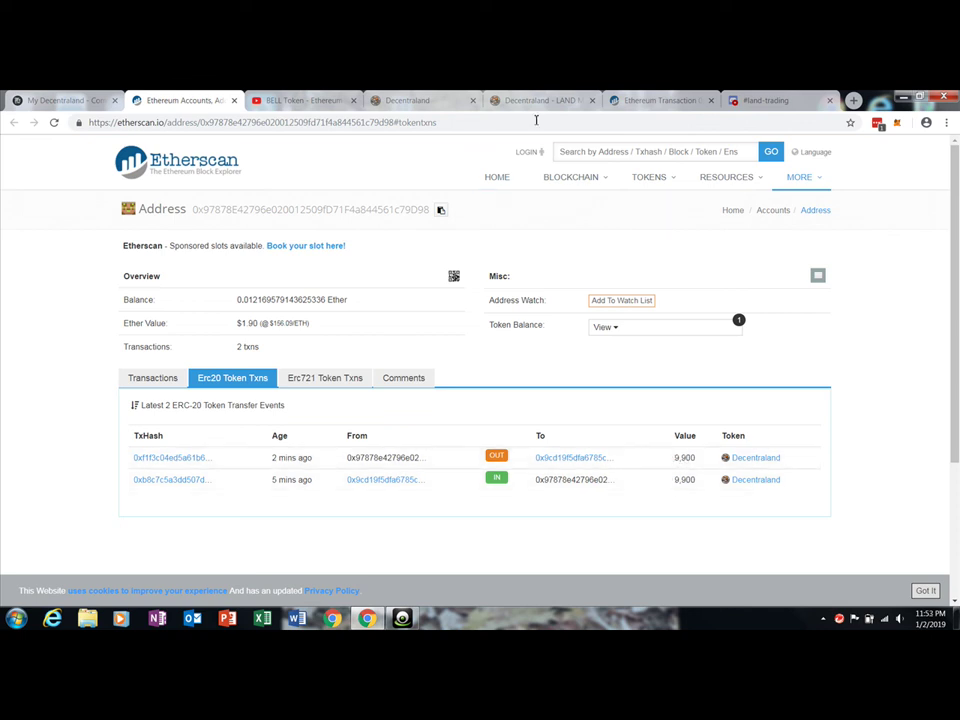
{"action": "left_click", "coordinate": [785, 97]}
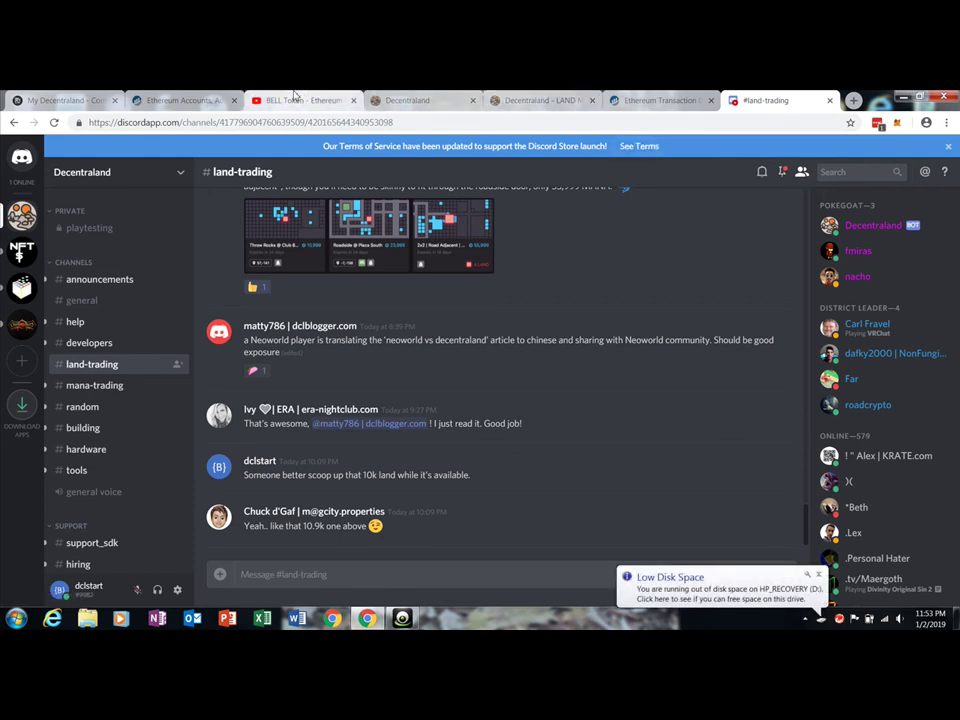
Step: Switch to the 'BELL Token - Ethereum ERC20 Token' YouTube video tab
{"action": "left_click", "coordinate": [295, 97]}
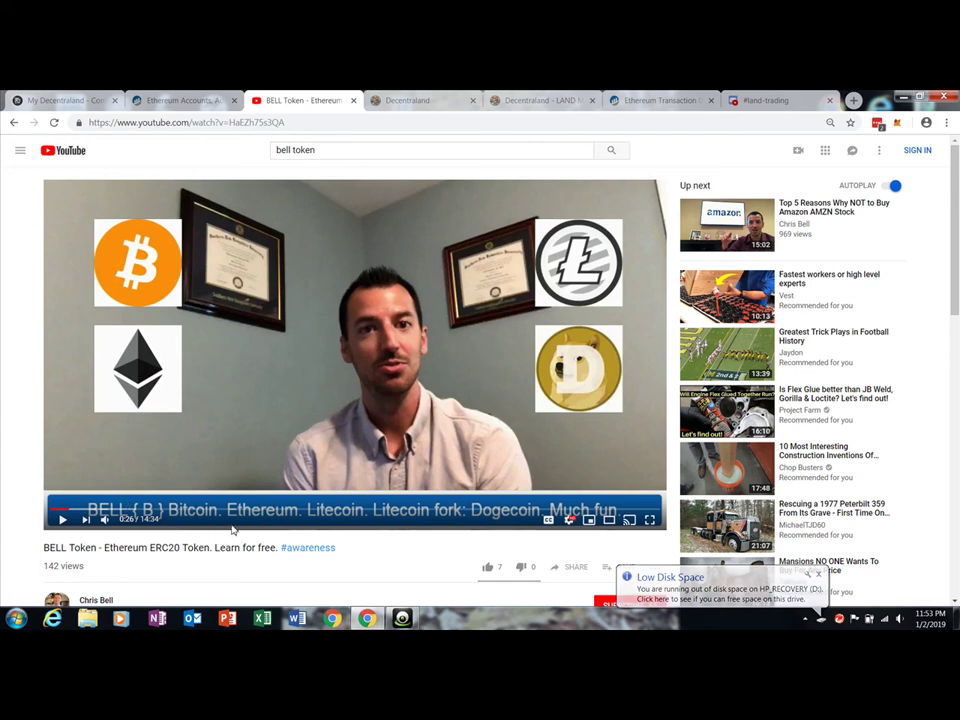